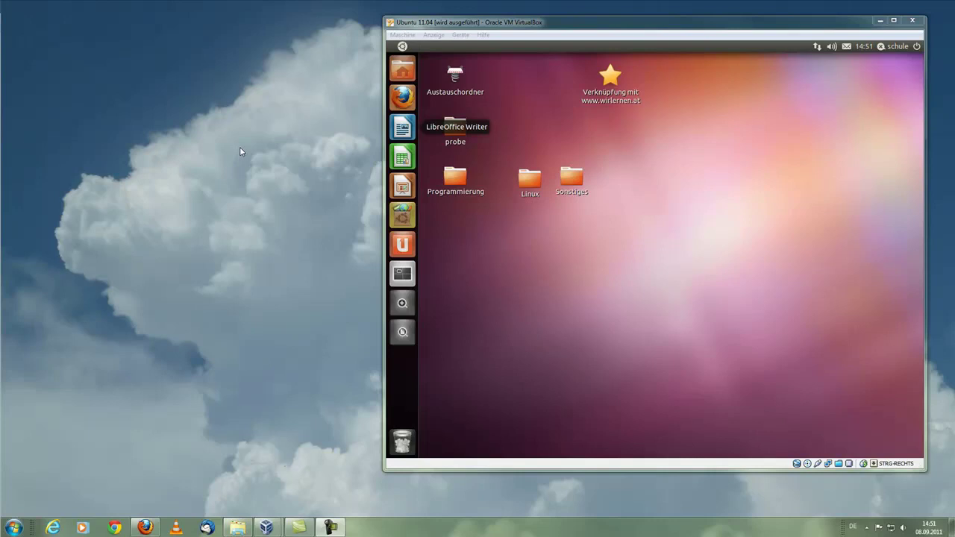
Step: Bring up the context menu of the Ubuntu desktop, dismiss it, and open the Windows 7 start menu
{"action": "left_click", "coordinate": [471, 258]}
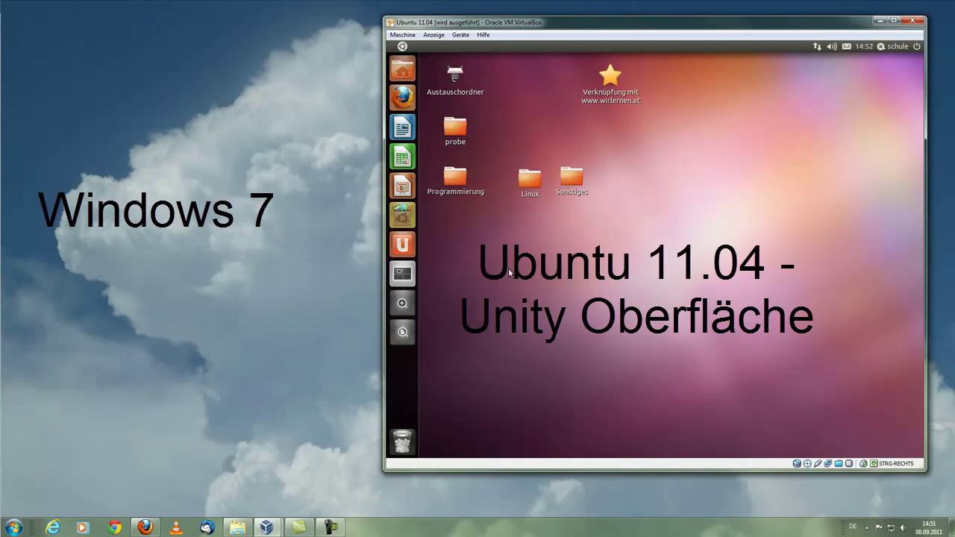
{"action": "right_click", "coordinate": [663, 213]}
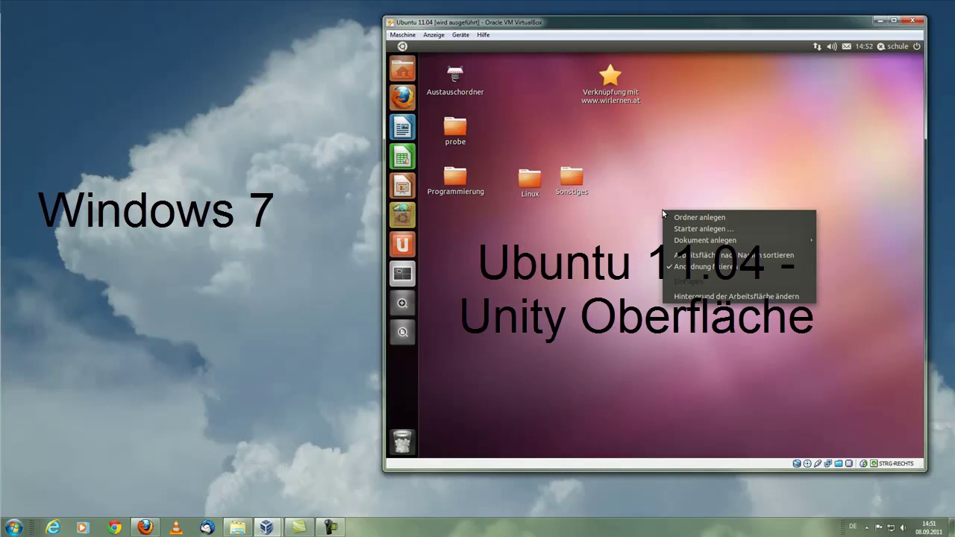
{"action": "left_click", "coordinate": [593, 235]}
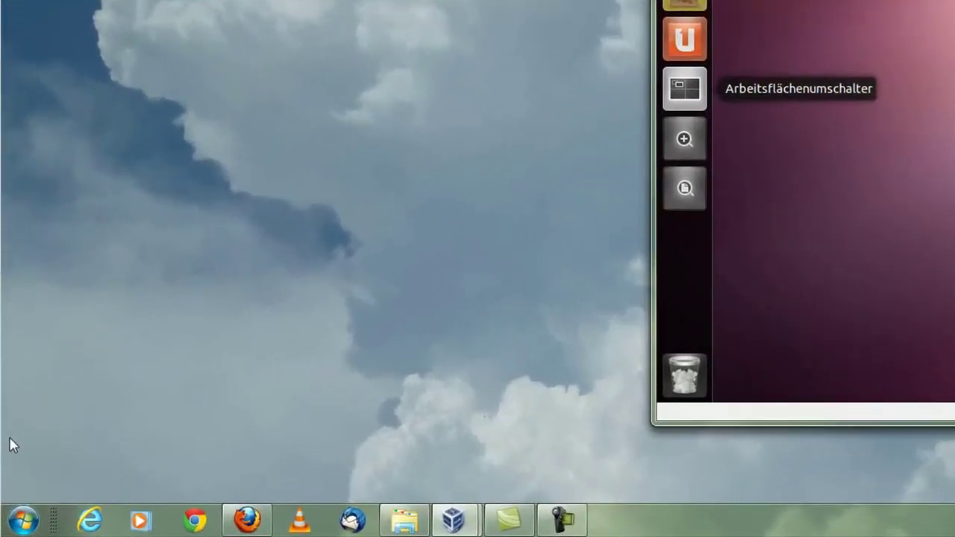
{"action": "left_click", "coordinate": [24, 521]}
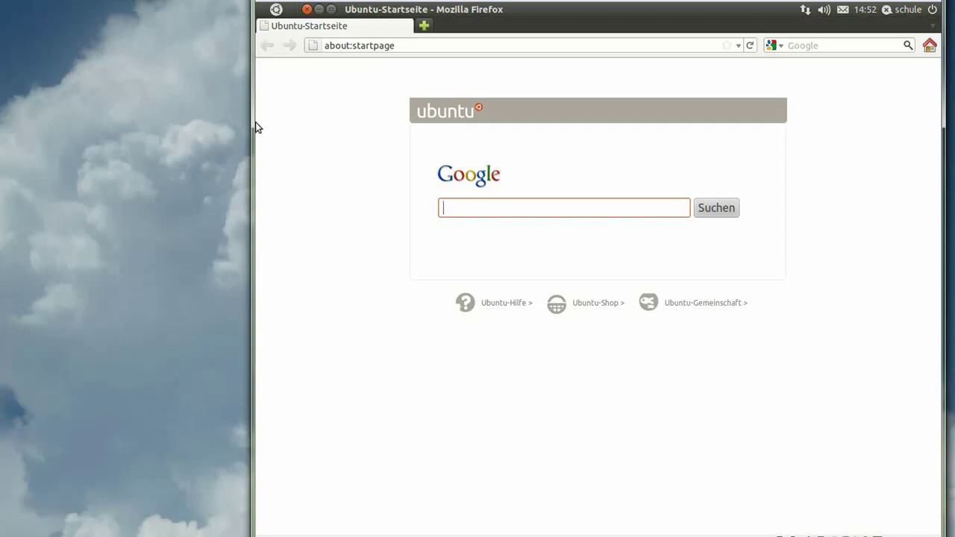
Step: Reveal the hidden Unity launcher with its shortcut labels over the maximized Firefox window
{"action": "mouse_move", "coordinate": [255, 123]}
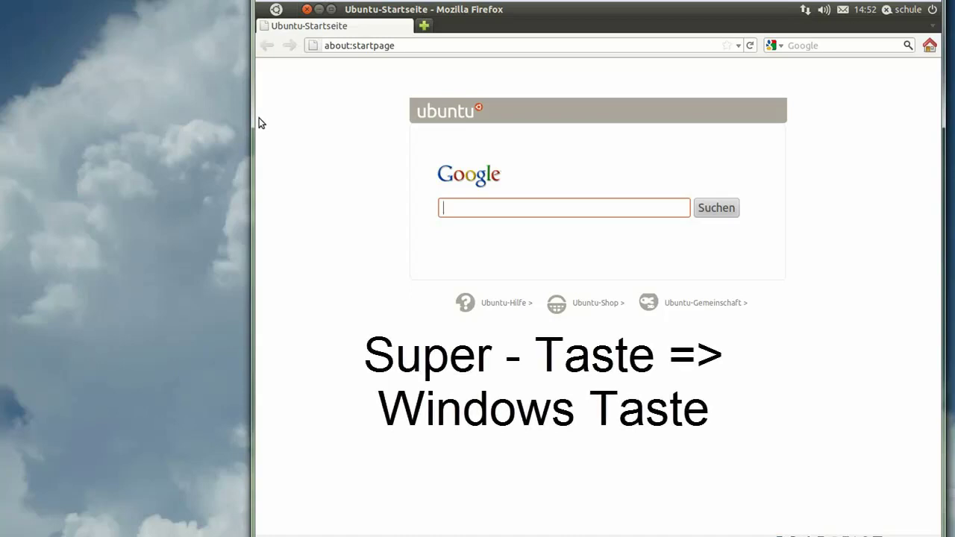
{"action": "key", "text": "super"}
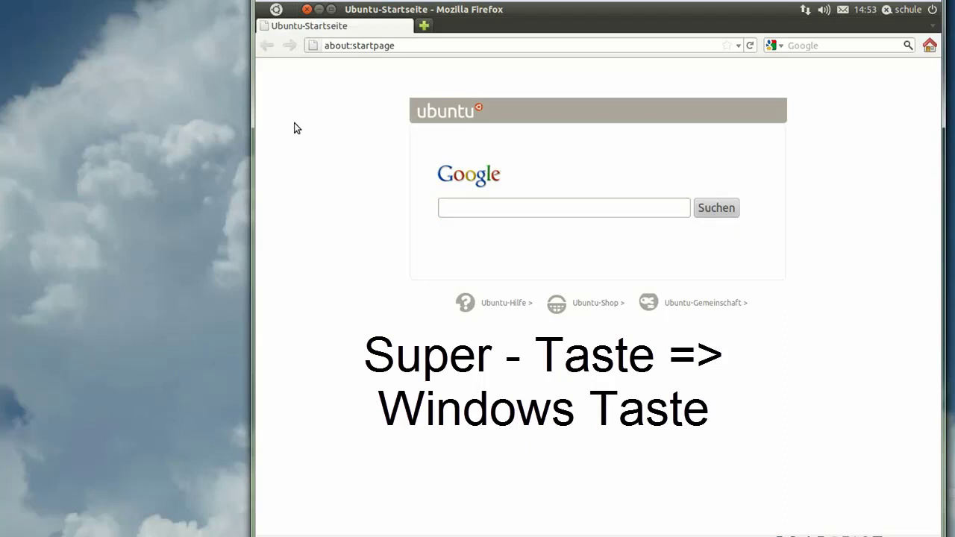
{"action": "key", "text": "super"}
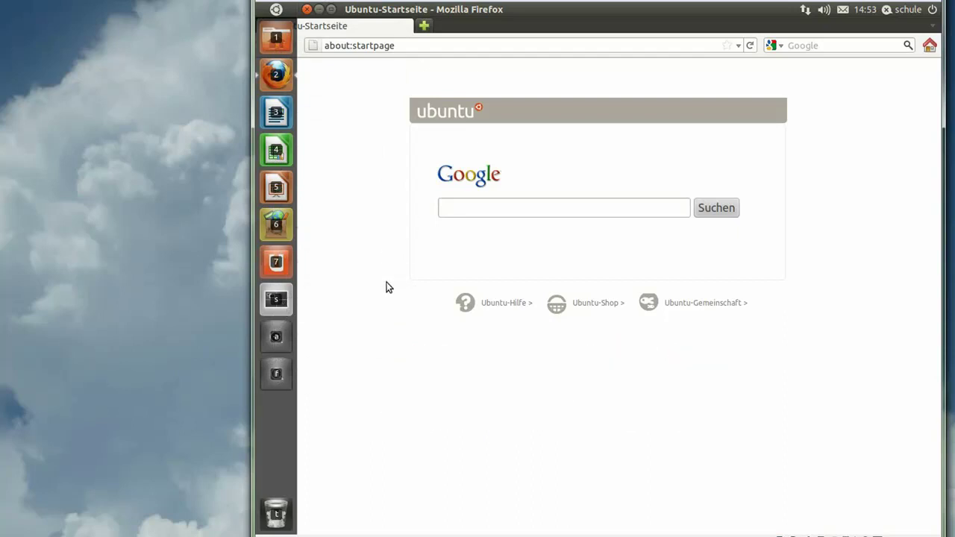
Step: View the applications overview and the Dash start page, closing each one again
{"action": "left_click", "coordinate": [276, 337]}
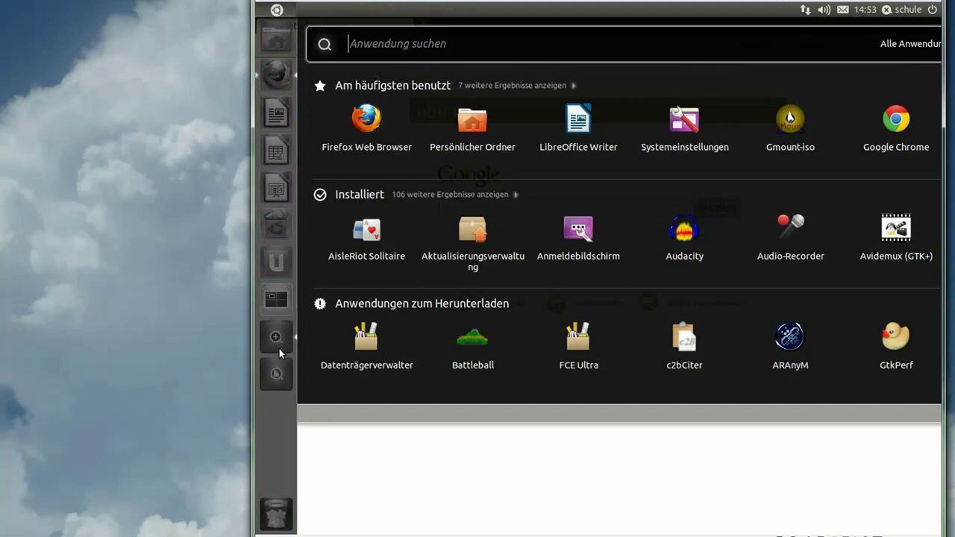
{"action": "left_click", "coordinate": [378, 472]}
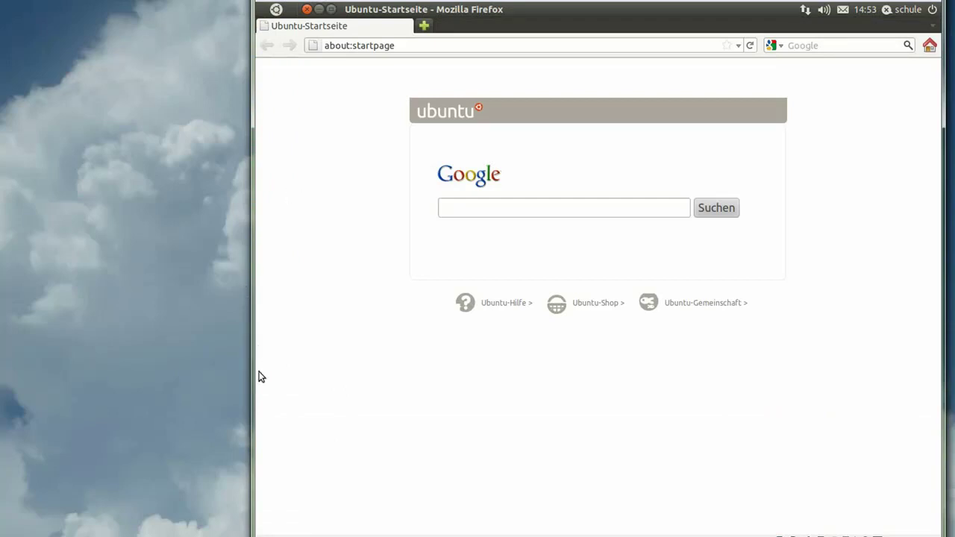
{"action": "key", "text": "super"}
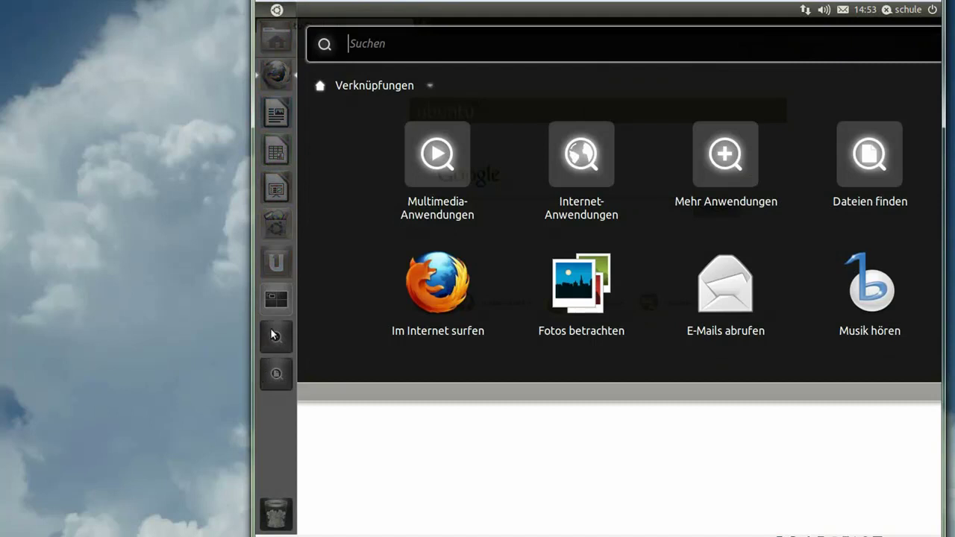
{"action": "key", "text": "Escape"}
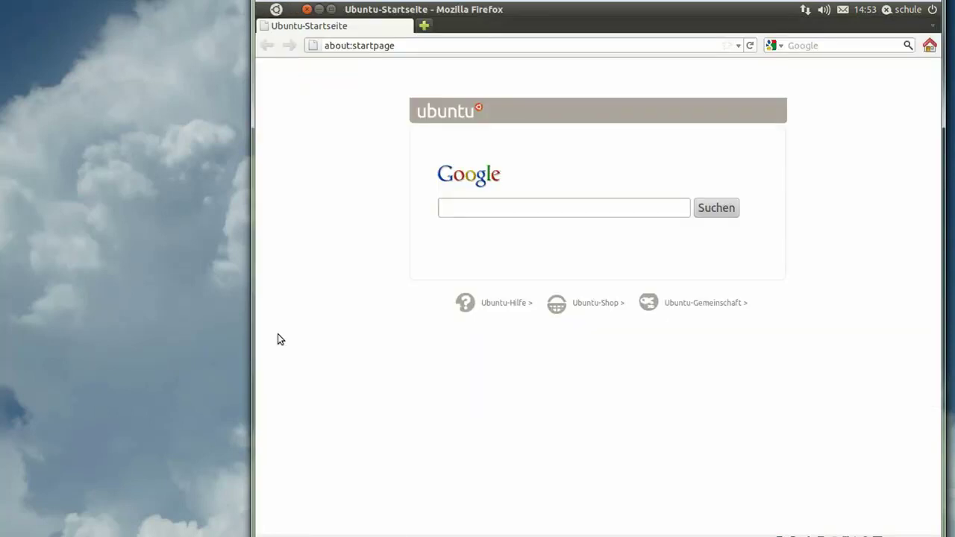
Step: Restore the maximized Firefox window to a smaller size and open the downloadable Datenträgerverwalter from the applications overview
{"action": "mouse_move", "coordinate": [366, 11]}
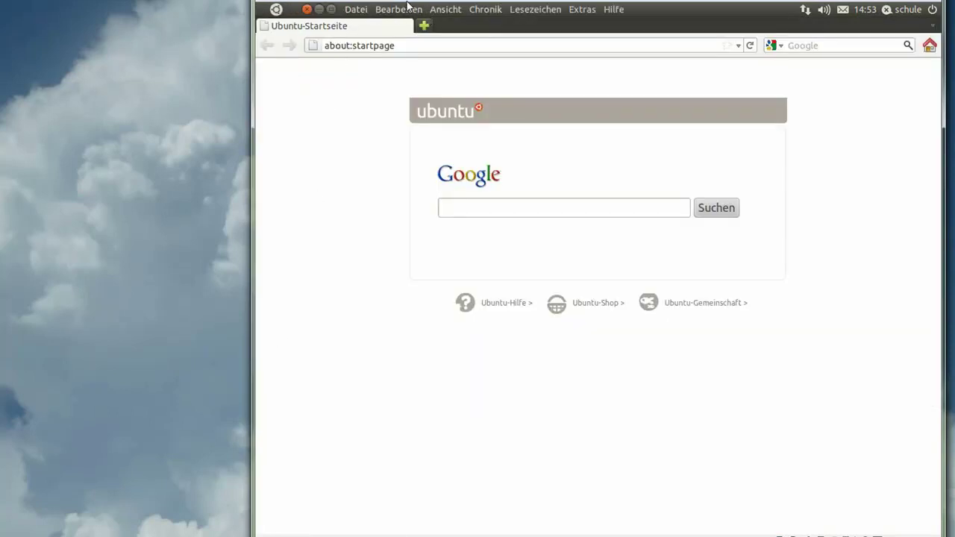
{"action": "double_click", "coordinate": [644, 11]}
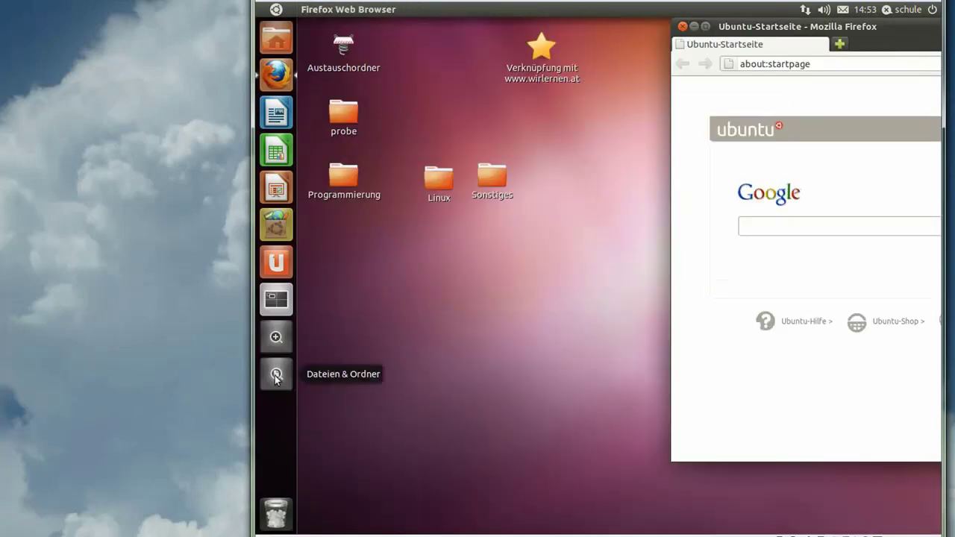
{"action": "left_click", "coordinate": [275, 338]}
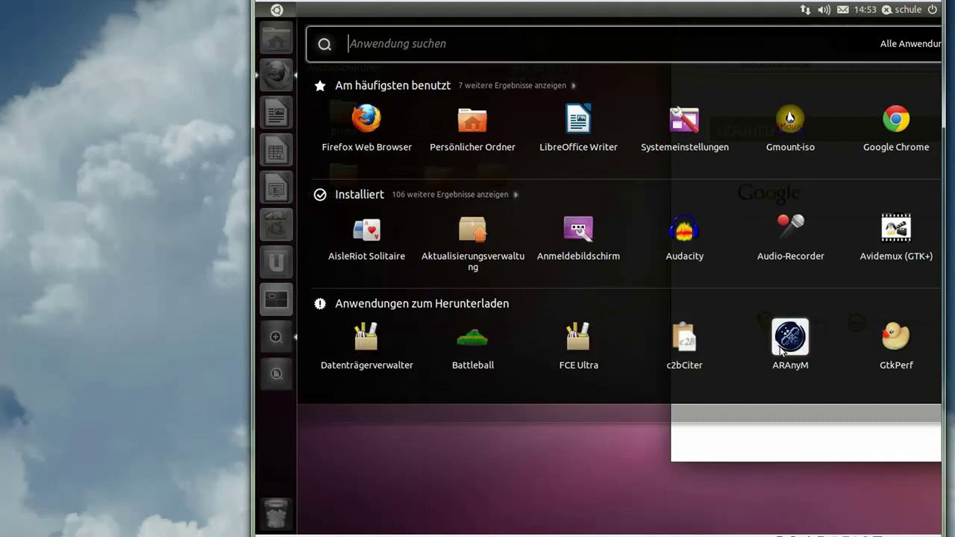
{"action": "left_click", "coordinate": [378, 349]}
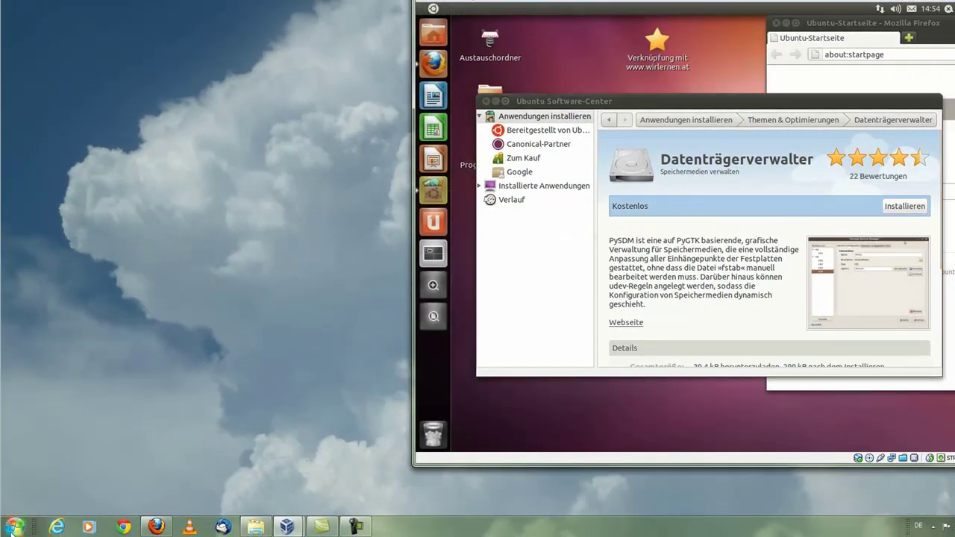
Step: Show the Windows 7 start menu for comparison and switch back to the Ubuntu Software-Center
{"action": "left_click", "coordinate": [13, 528]}
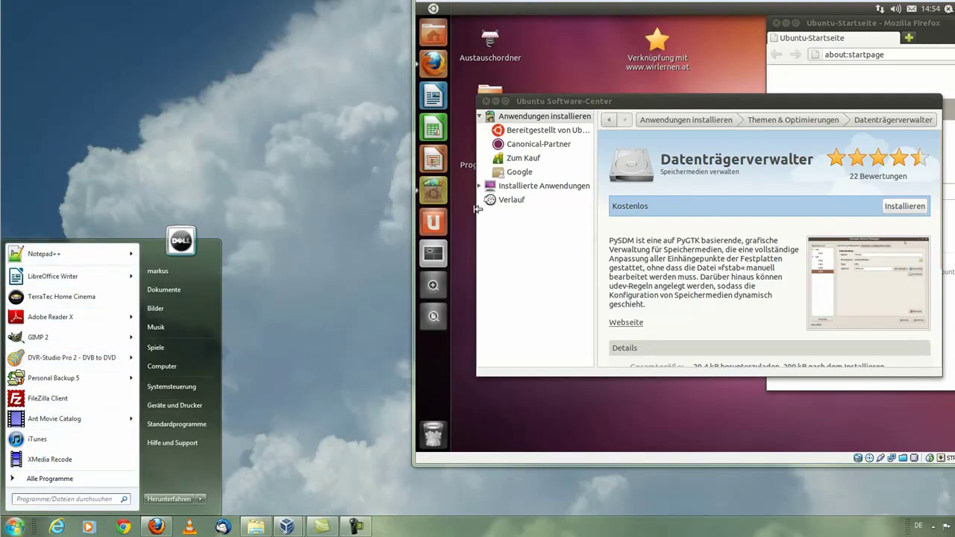
{"action": "left_click", "coordinate": [596, 103]}
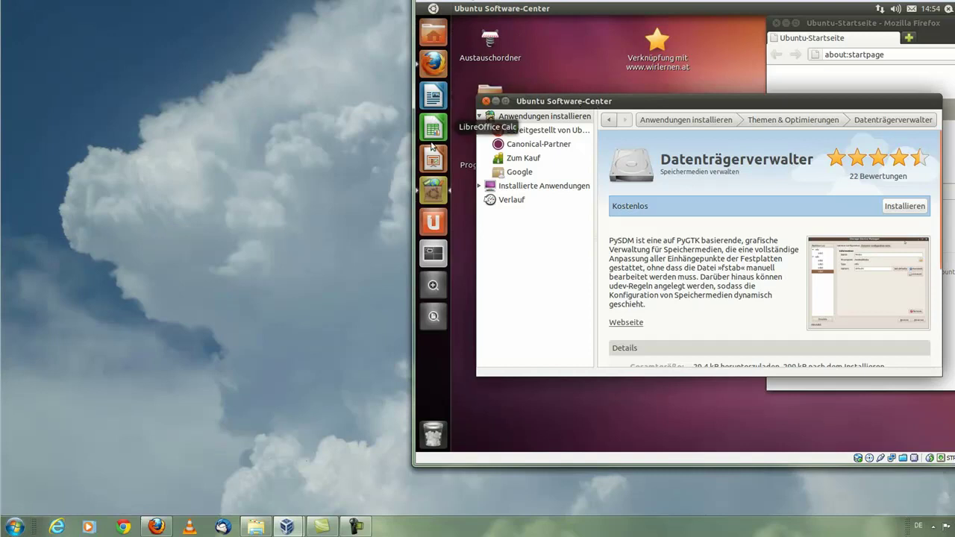
{"action": "left_click", "coordinate": [431, 195]}
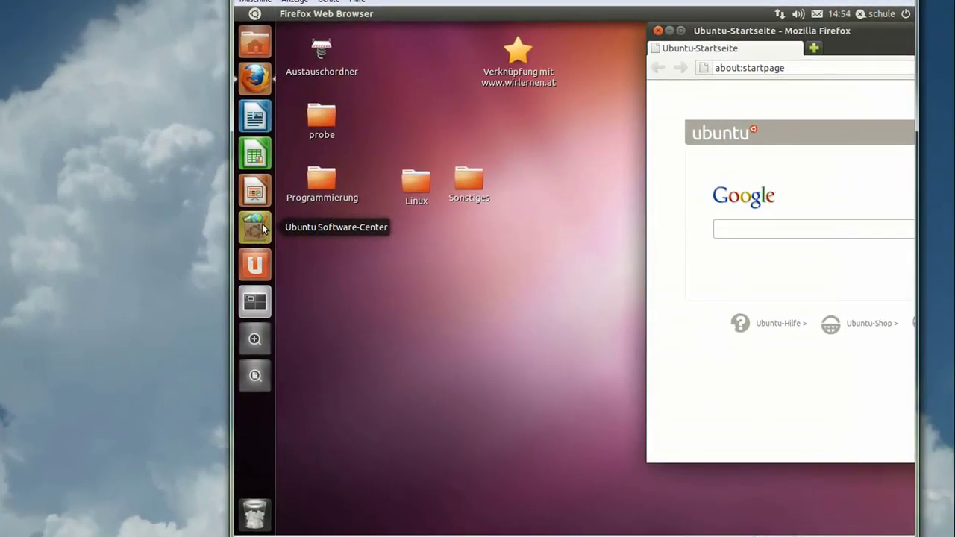
Step: Open the Ubuntu Software-Center at Anwendungen installieren and ignore the low disk space warning
{"action": "left_click", "coordinate": [255, 228]}
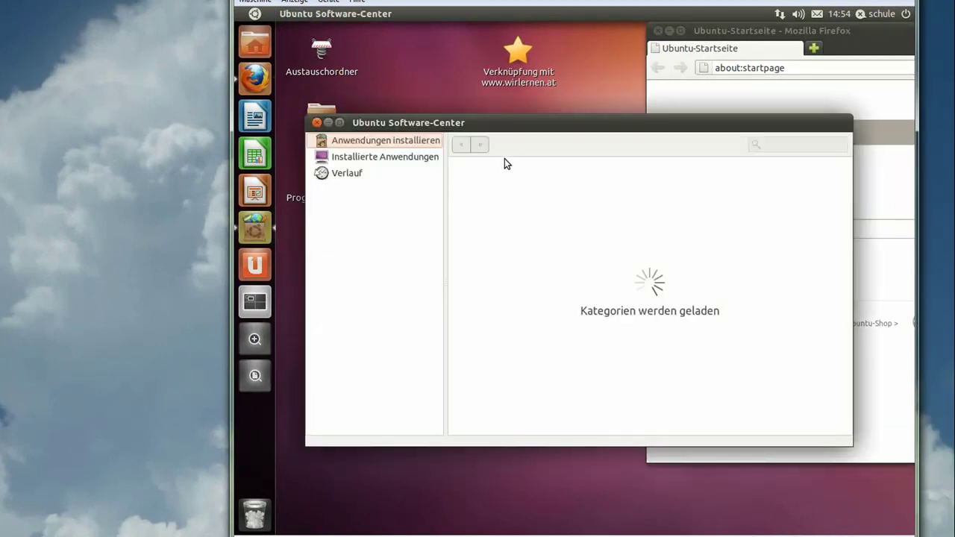
{"action": "left_click", "coordinate": [387, 143]}
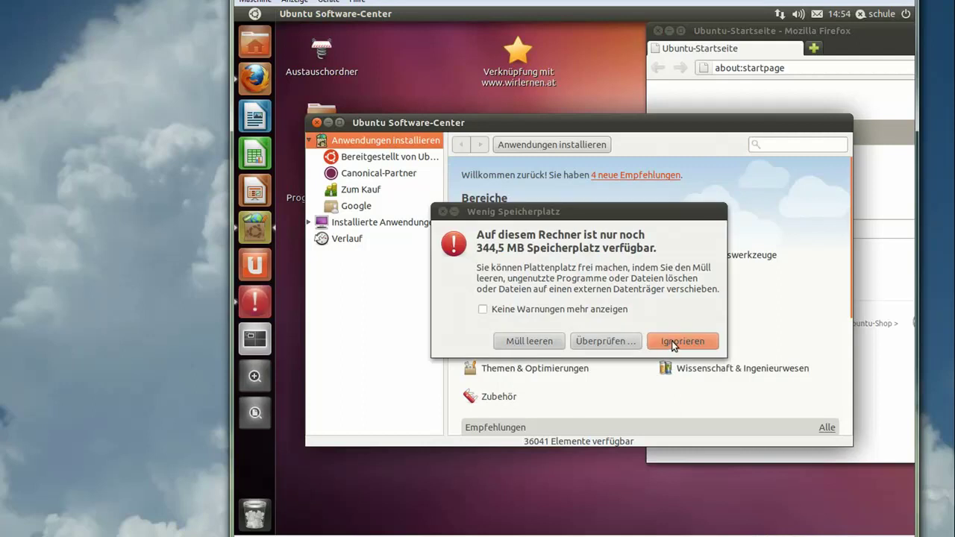
{"action": "left_click_drag", "start_coordinate": [563, 212], "coordinate": [561, 184]}
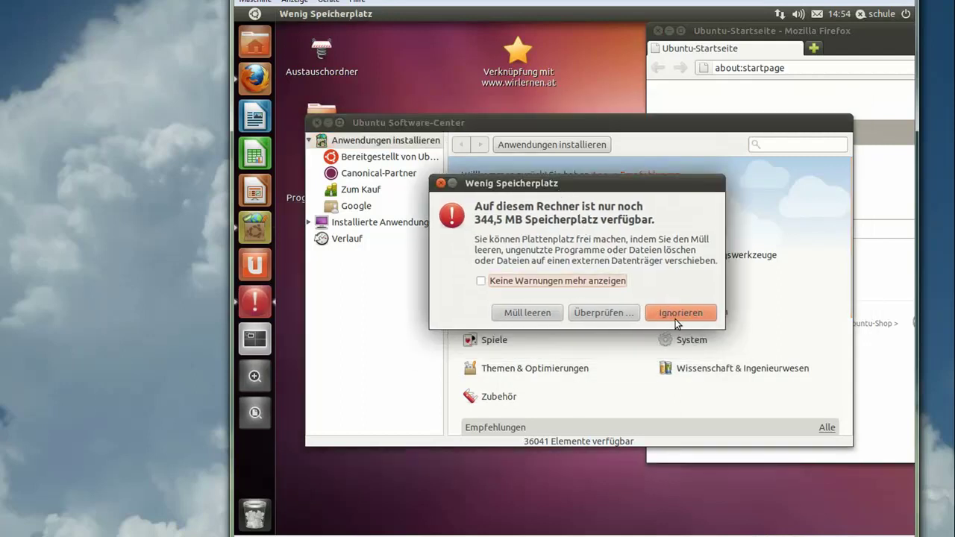
{"action": "left_click", "coordinate": [676, 313]}
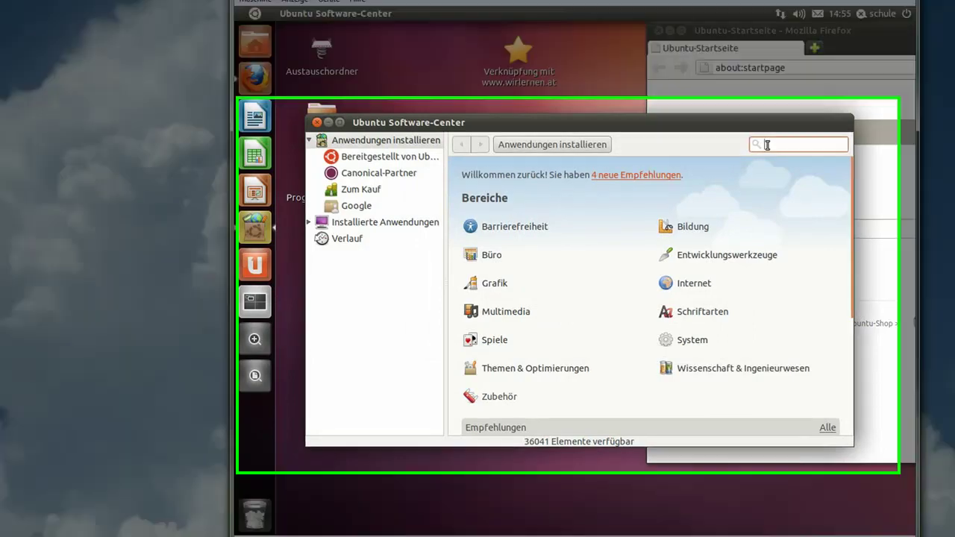
Step: Search the Software-Center for "mp3" and select Ripper X among the results
{"action": "type", "text": "mp3"}
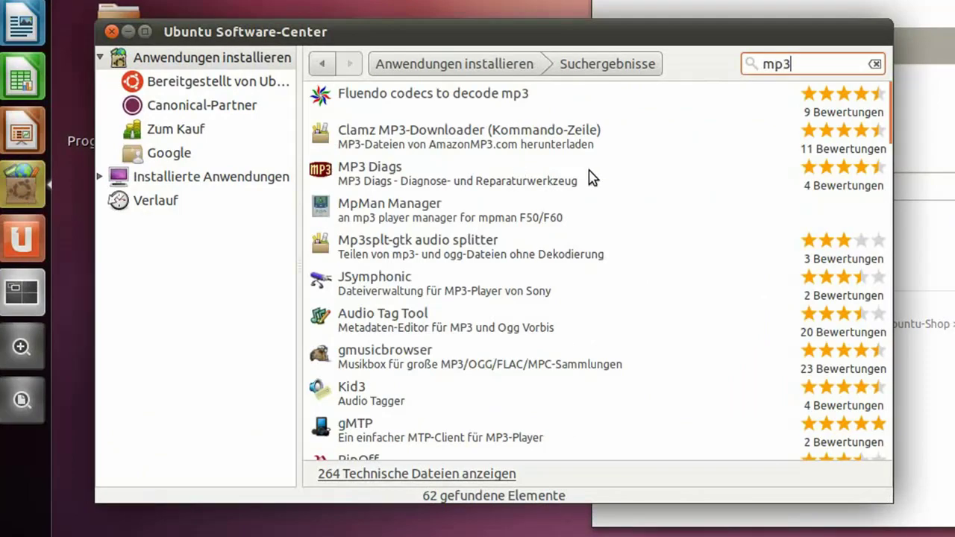
{"action": "scroll", "coordinate": [590, 176], "scroll_direction": "down", "scroll_amount": 8}
{"action": "scroll", "coordinate": [590, 177], "scroll_direction": "down", "scroll_amount": 10}
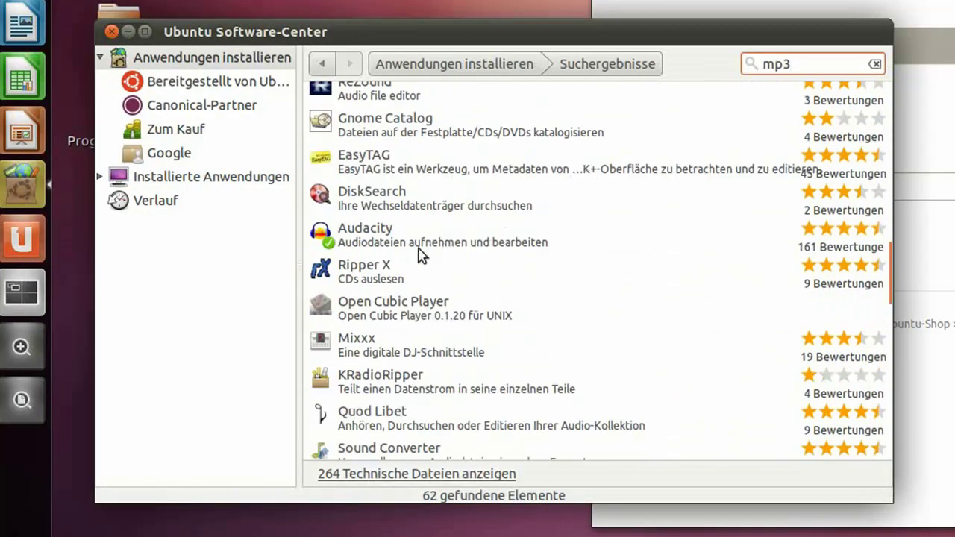
{"action": "left_click", "coordinate": [366, 283]}
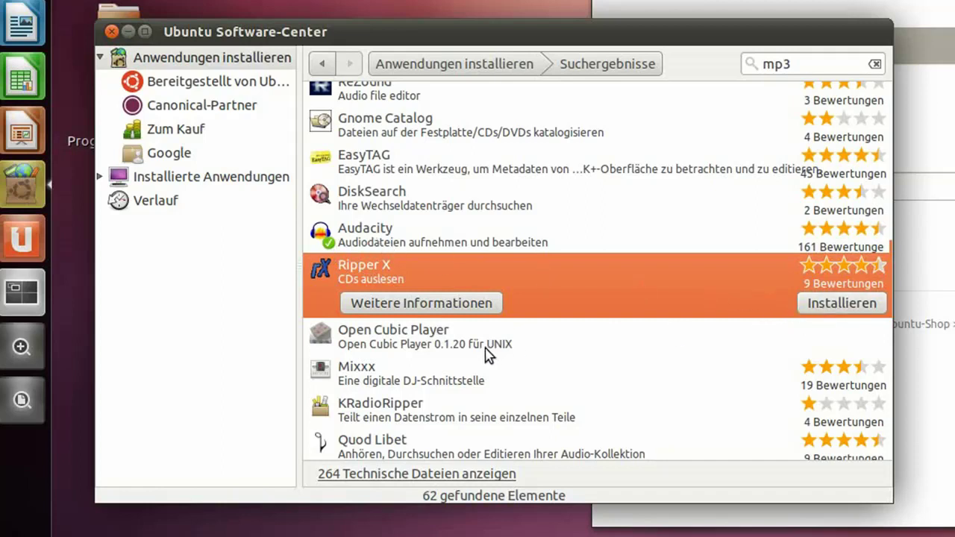
Step: List the installed applications and select AisleRiot Solitaire
{"action": "left_click", "coordinate": [221, 183]}
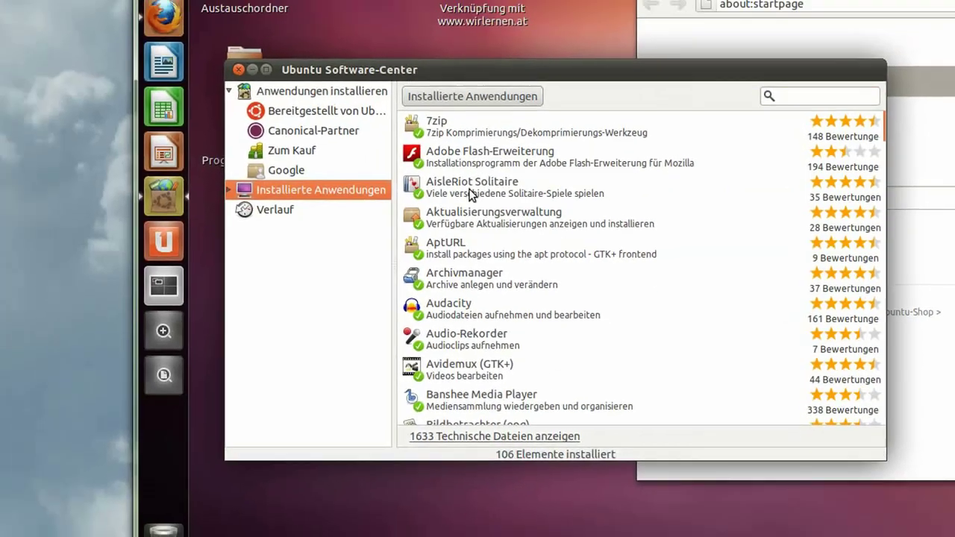
{"action": "left_click", "coordinate": [448, 170]}
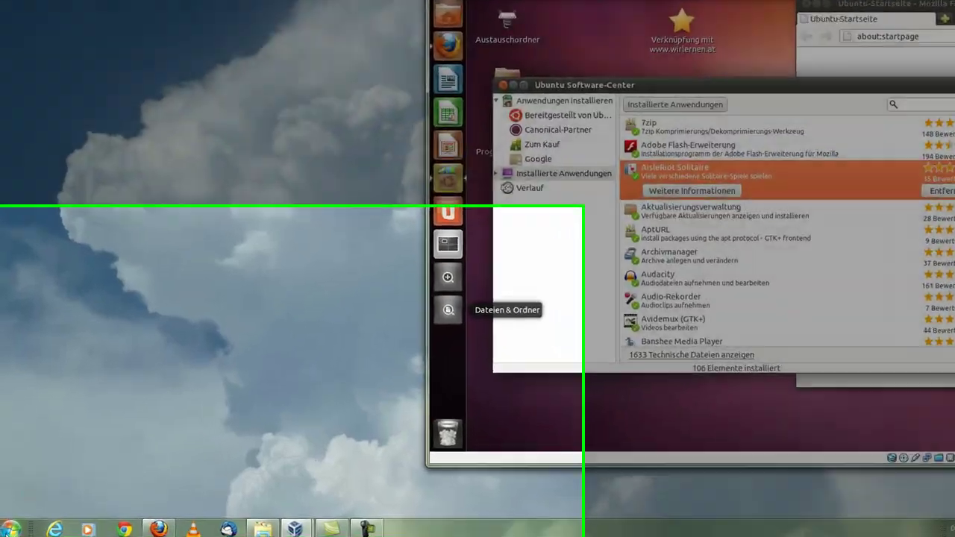
Step: Open the Windows Systemsteuerung, view the page for uninstalling programs, and return to the Systemsteuerung overview
{"action": "left_click", "coordinate": [9, 529]}
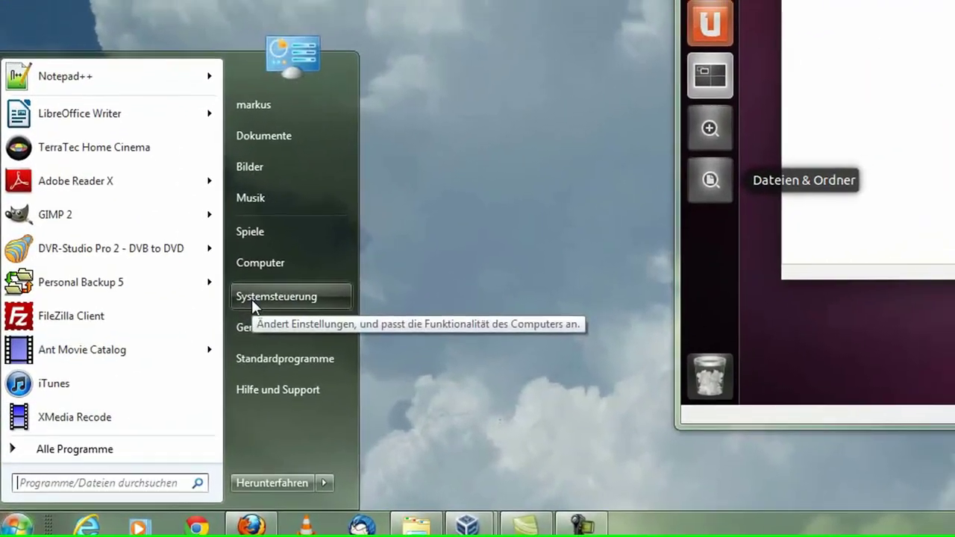
{"action": "left_click", "coordinate": [254, 298]}
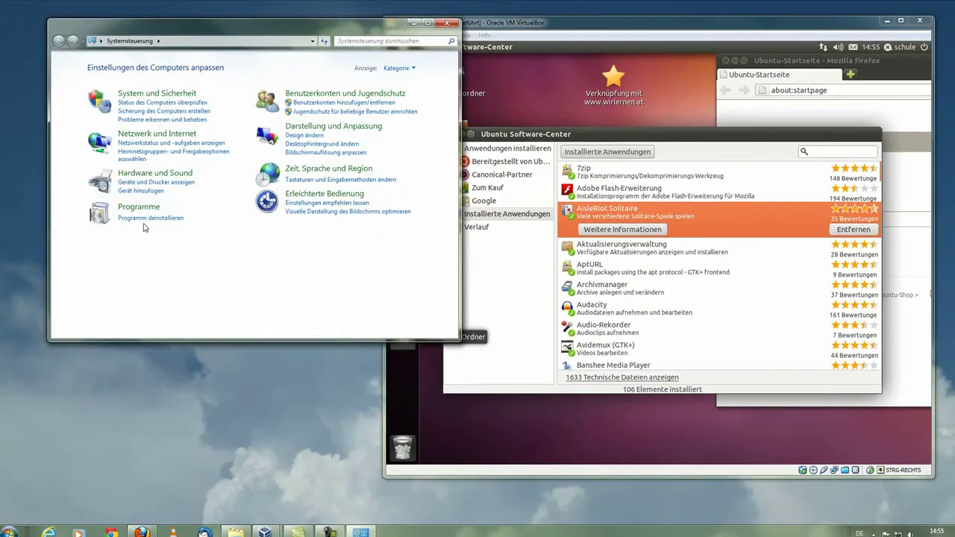
{"action": "left_click", "coordinate": [144, 218]}
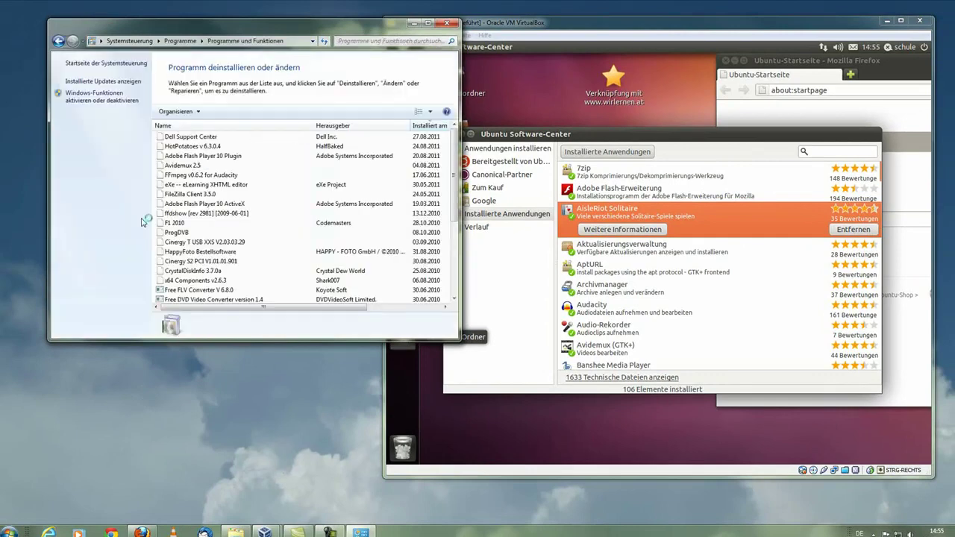
{"action": "left_click", "coordinate": [183, 43]}
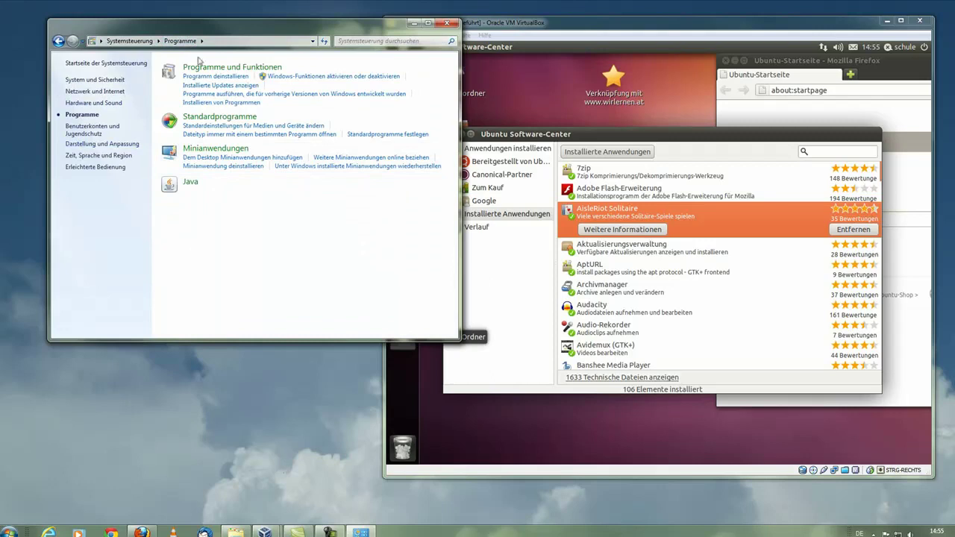
{"action": "left_click", "coordinate": [129, 41]}
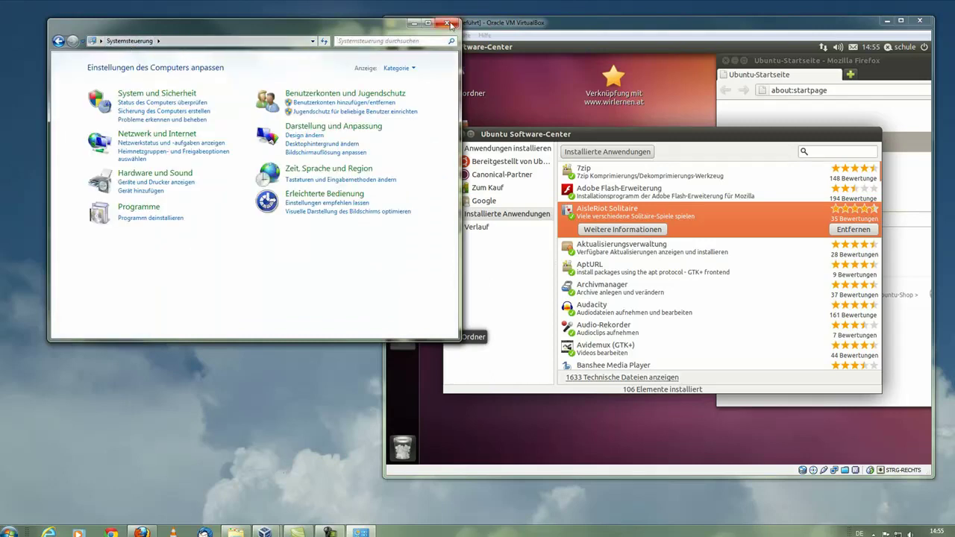
Step: Show the Windows start menu briefly, close it, and move the Systemsteuerung window clear of the Ubuntu Software-Center
{"action": "left_click", "coordinate": [9, 531]}
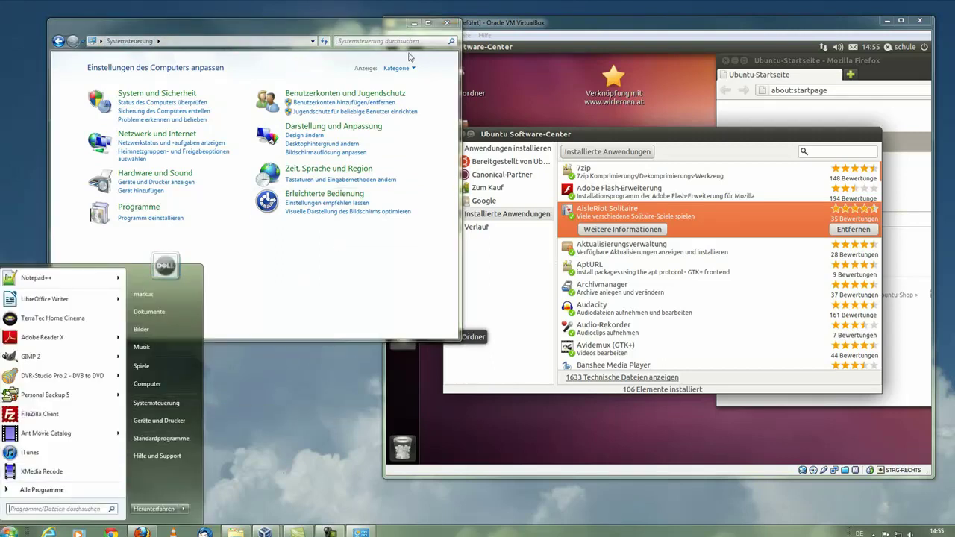
{"action": "left_click", "coordinate": [303, 282]}
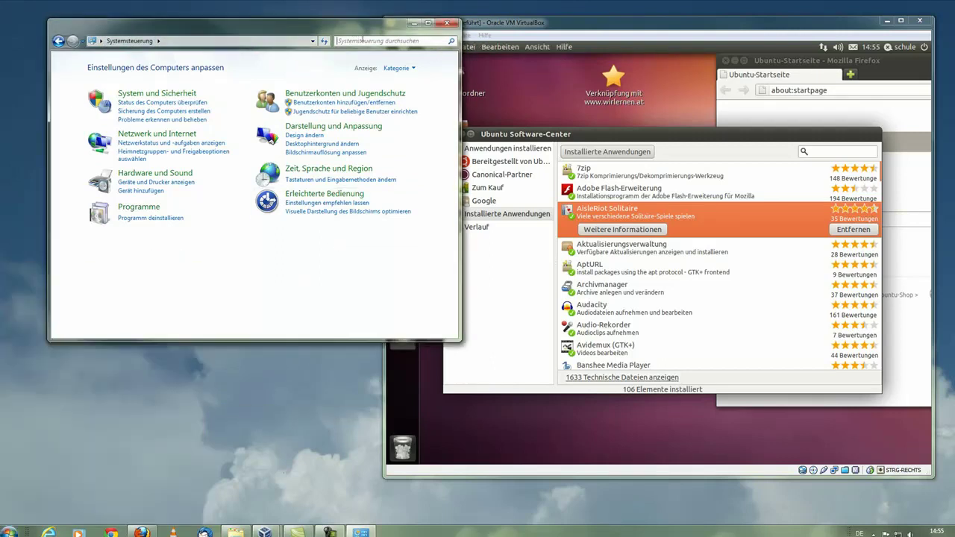
{"action": "left_click_drag", "start_coordinate": [362, 35], "coordinate": [320, 40]}
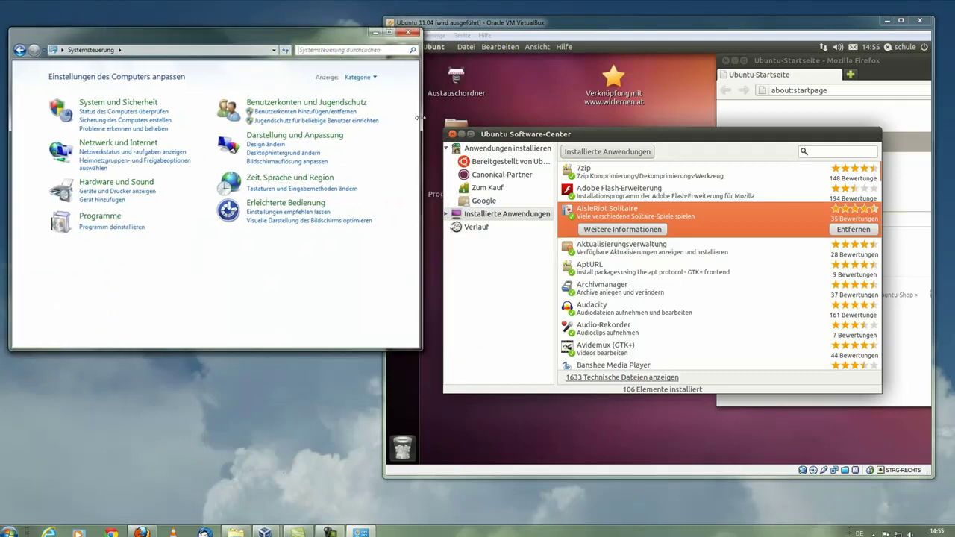
Step: Narrow the Windows Systemsteuerung window to sit beside the virtual machine and close the Ubuntu Software-Center
{"action": "left_click_drag", "start_coordinate": [421, 68], "coordinate": [375, 68]}
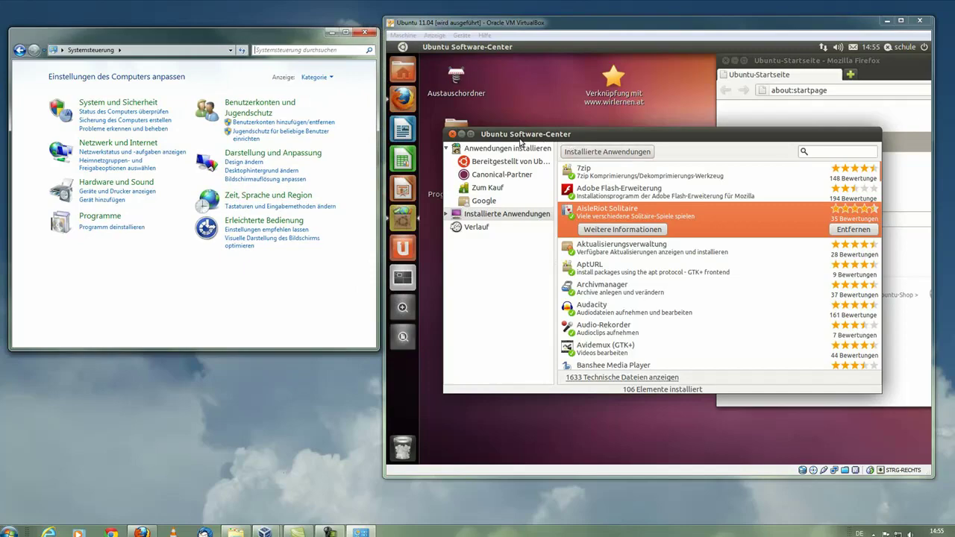
{"action": "left_click", "coordinate": [452, 134]}
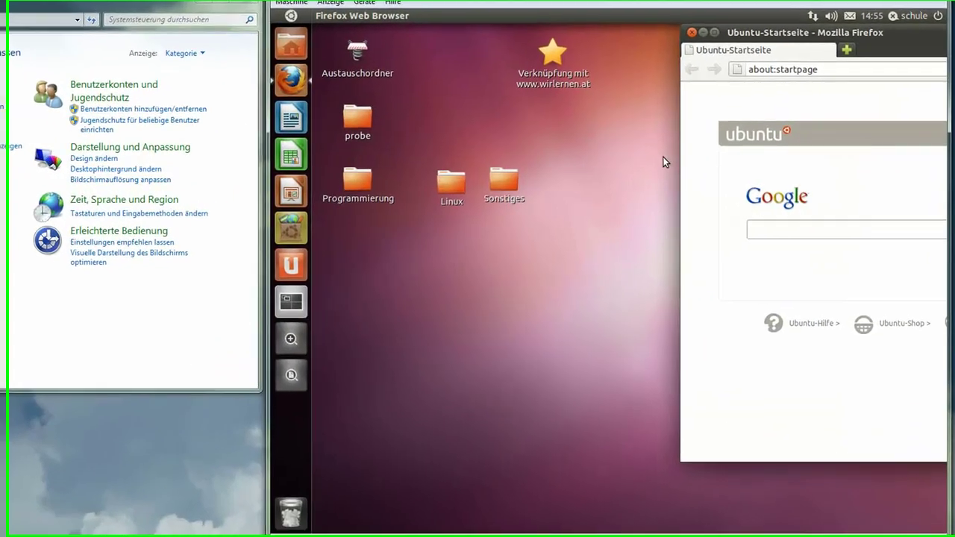
Step: Open Ubuntu's Systemeinstellungen, look through the Kontrollzentrum categories, and open the Aktualisierungsverwaltung in the System group
{"action": "left_click", "coordinate": [937, 14]}
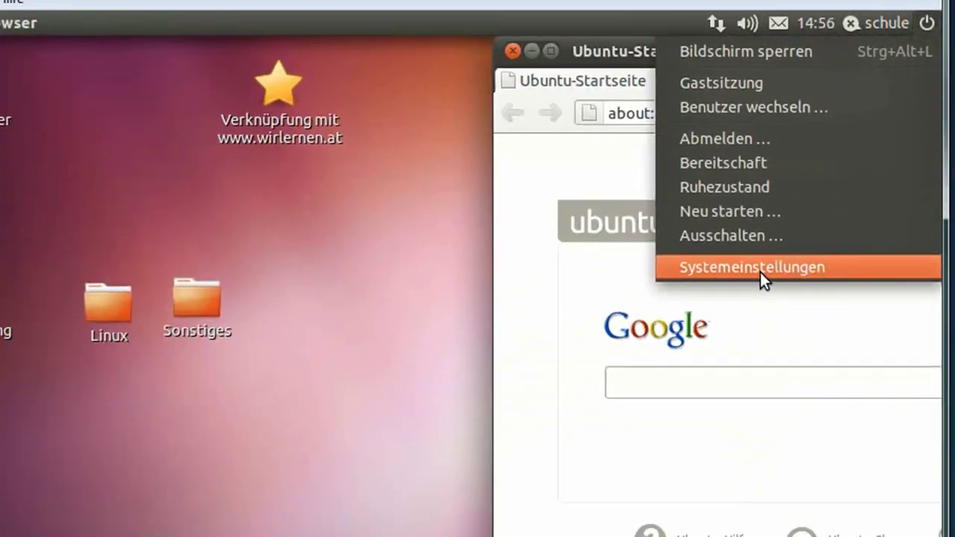
{"action": "left_click", "coordinate": [703, 352]}
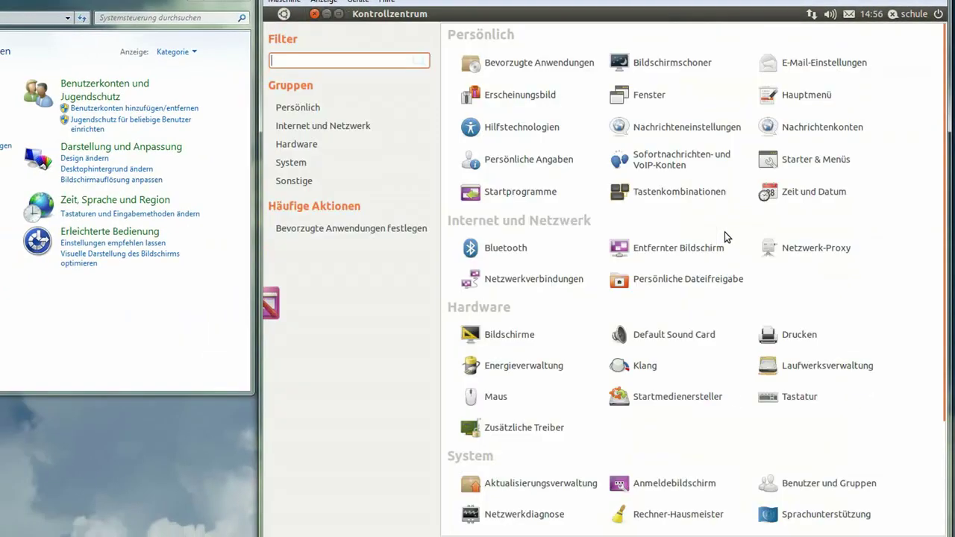
{"action": "scroll", "coordinate": [722, 235], "scroll_direction": "down", "scroll_amount": 4}
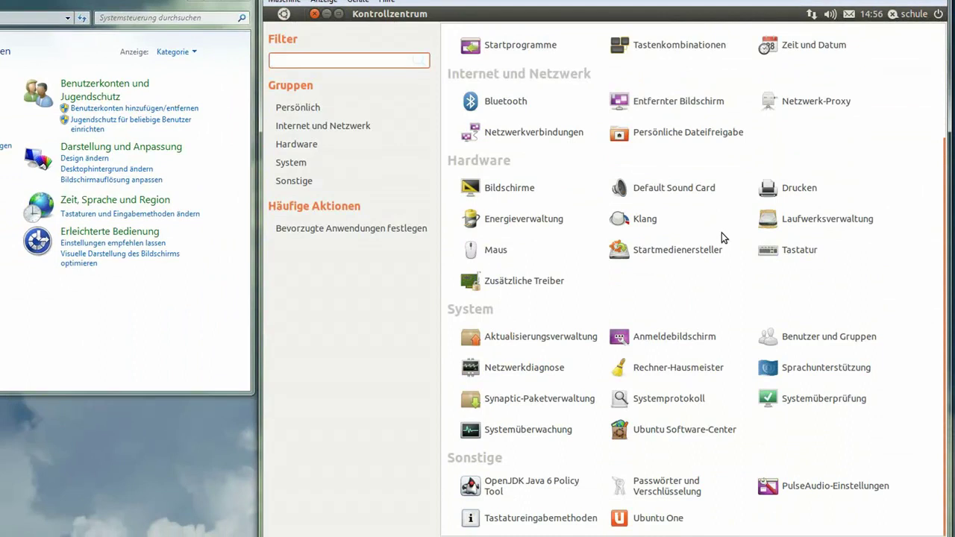
{"action": "scroll", "coordinate": [722, 233], "scroll_direction": "up", "scroll_amount": 2}
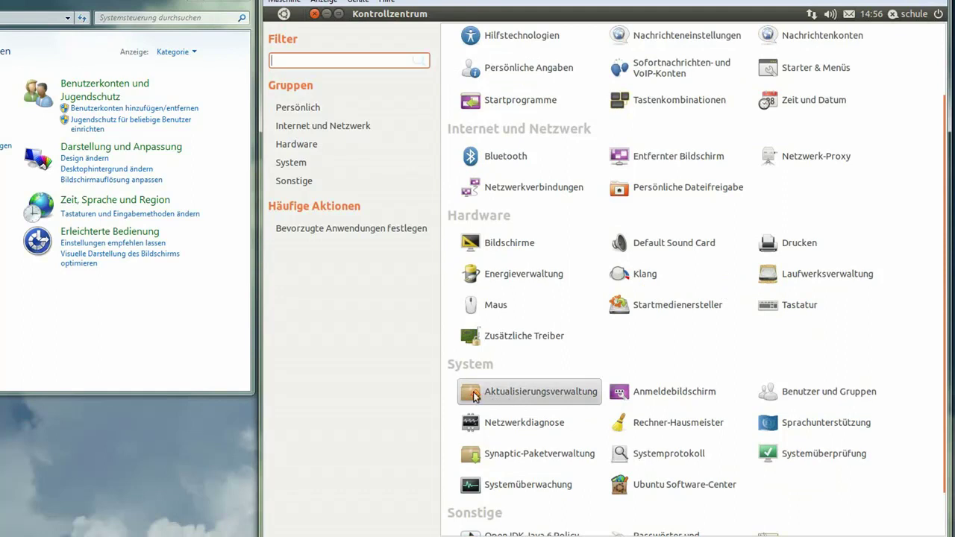
{"action": "left_click", "coordinate": [548, 400]}
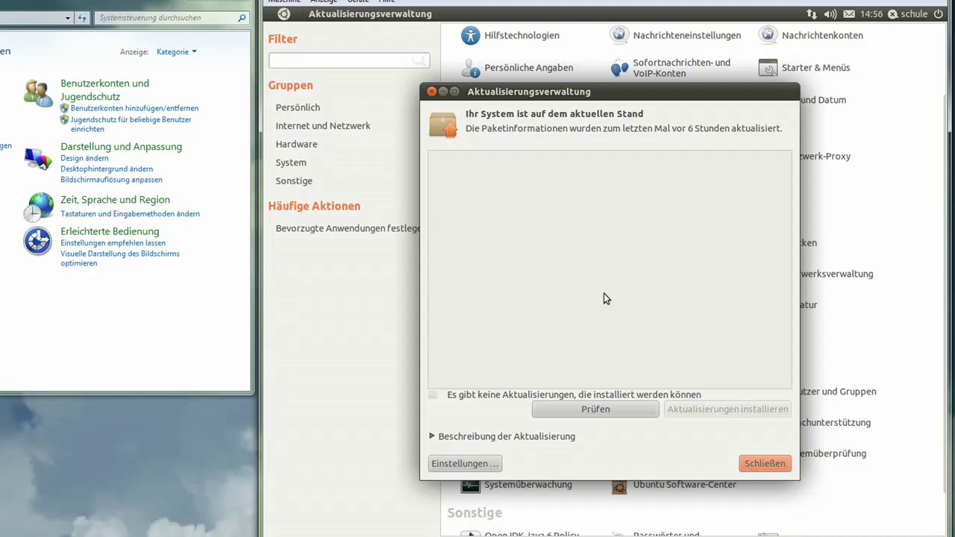
Step: Close the Aktualisierungsverwaltung, the Windows Systemsteuerung and the Ubuntu Kontrollzentrum
{"action": "left_click", "coordinate": [750, 462]}
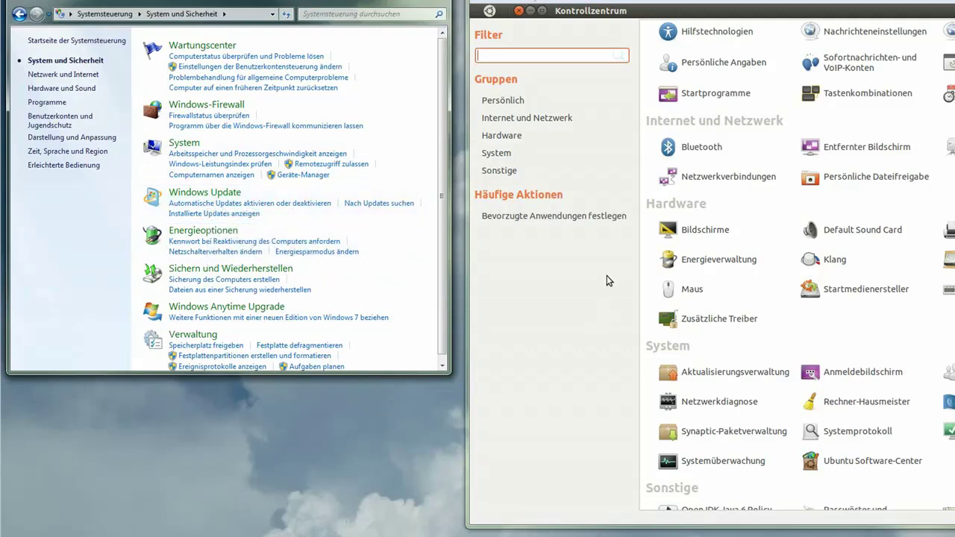
{"action": "left_click", "coordinate": [445, 4]}
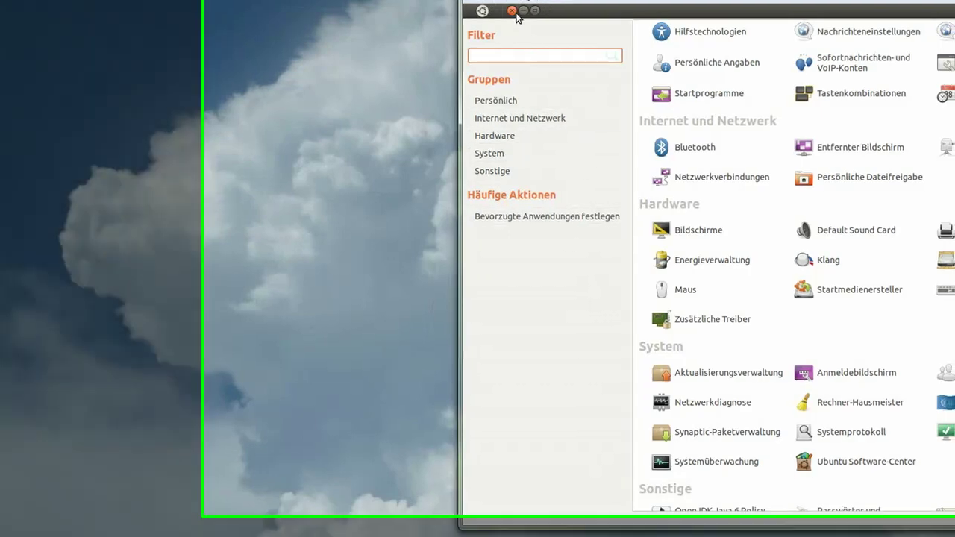
{"action": "left_click", "coordinate": [513, 12]}
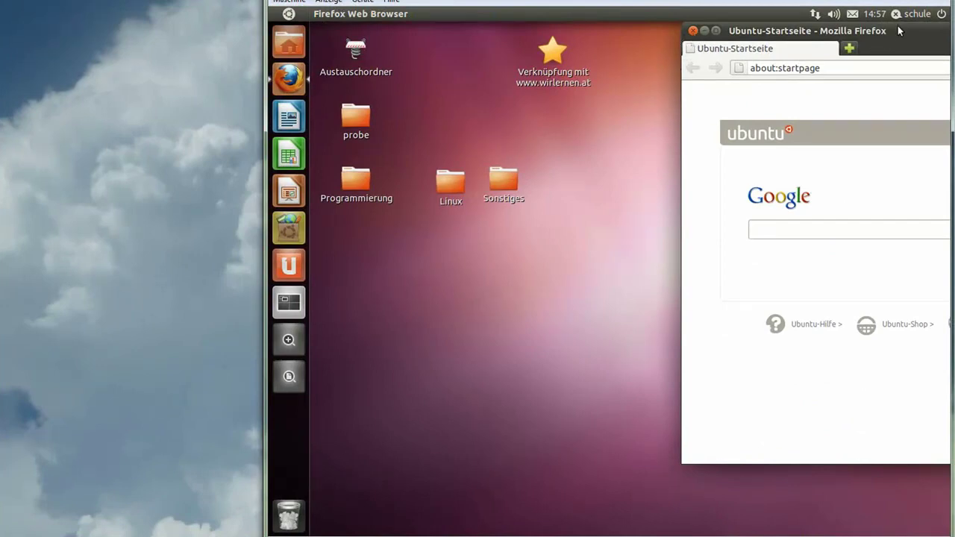
Step: Maximize the Firefox window in Ubuntu and reveal the hidden launcher over it
{"action": "left_click_drag", "start_coordinate": [899, 29], "coordinate": [666, 44]}
{"action": "double_click", "coordinate": [666, 43]}
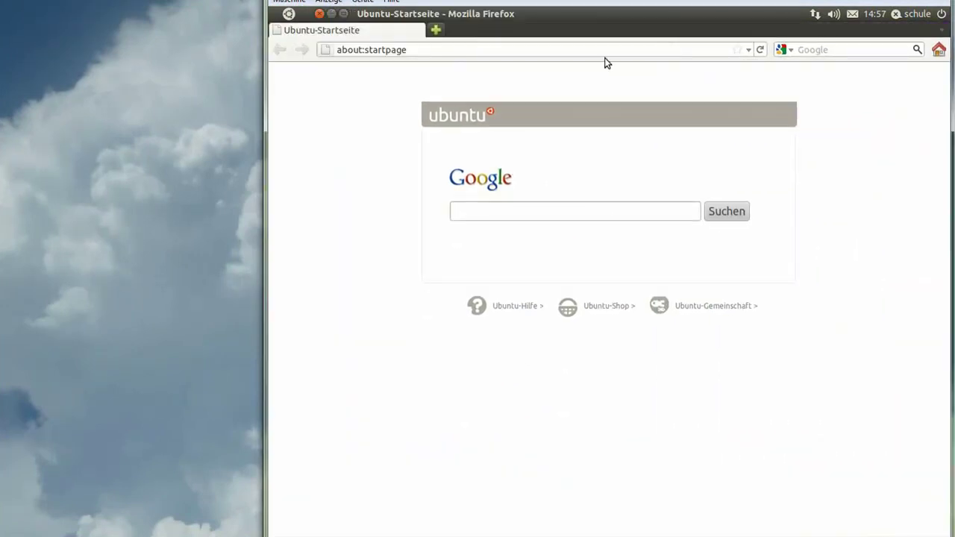
{"action": "left_click", "coordinate": [330, 15]}
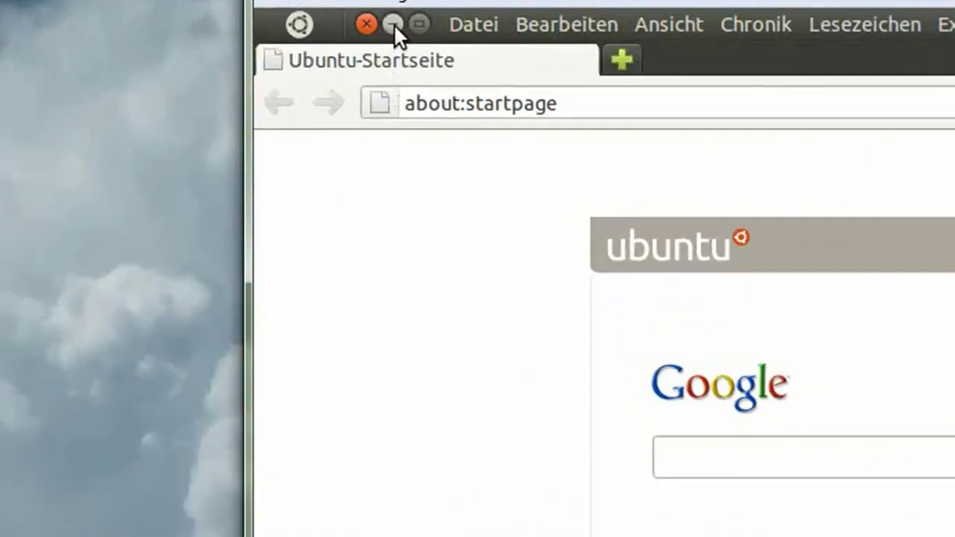
{"action": "mouse_move", "coordinate": [299, 492]}
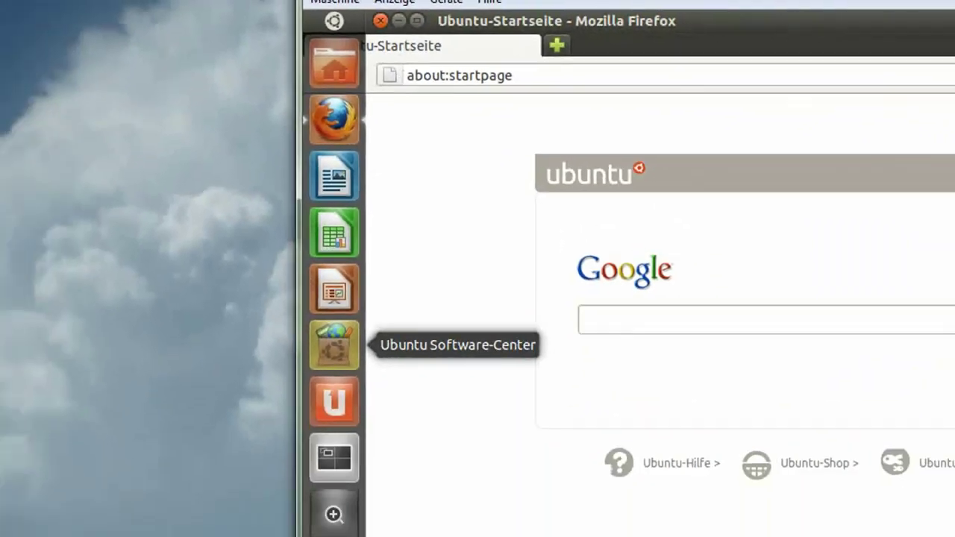
Step: Open Google Chrome in Windows, then move and narrow its window to fit beside the virtual machine
{"action": "mouse_move", "coordinate": [141, 522]}
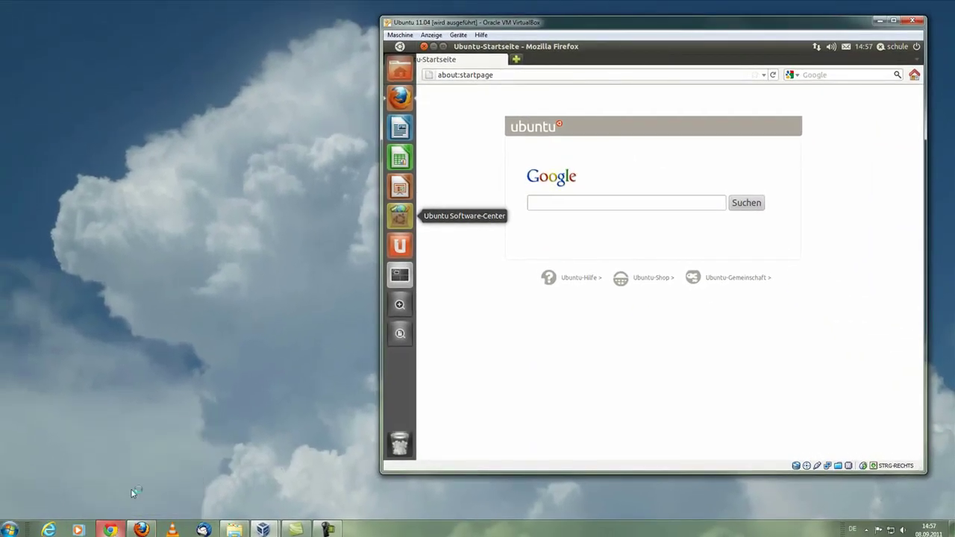
{"action": "left_click", "coordinate": [195, 390]}
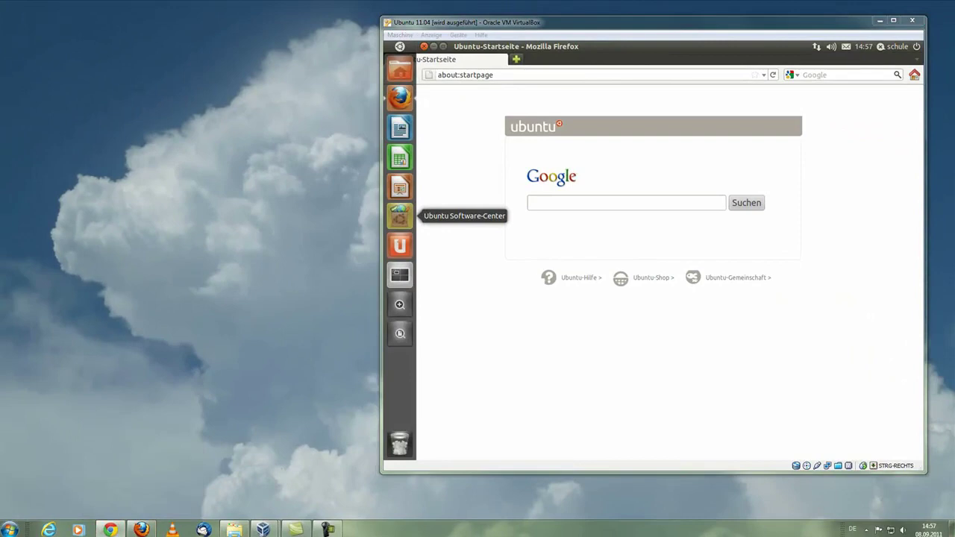
{"action": "left_click_drag", "start_coordinate": [172, 85], "coordinate": [276, 36]}
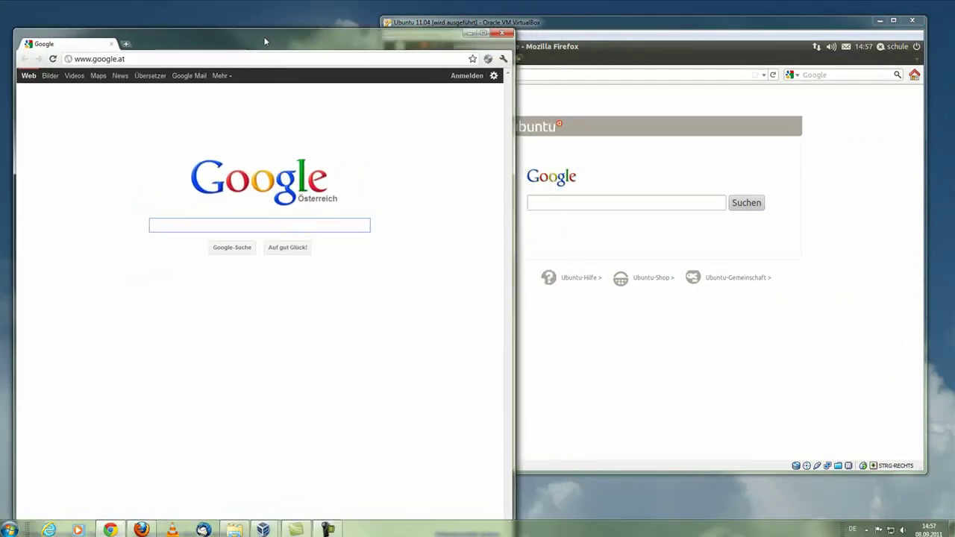
{"action": "left_click_drag", "start_coordinate": [514, 232], "coordinate": [371, 209]}
{"action": "left_click_drag", "start_coordinate": [245, 42], "coordinate": [239, 22]}
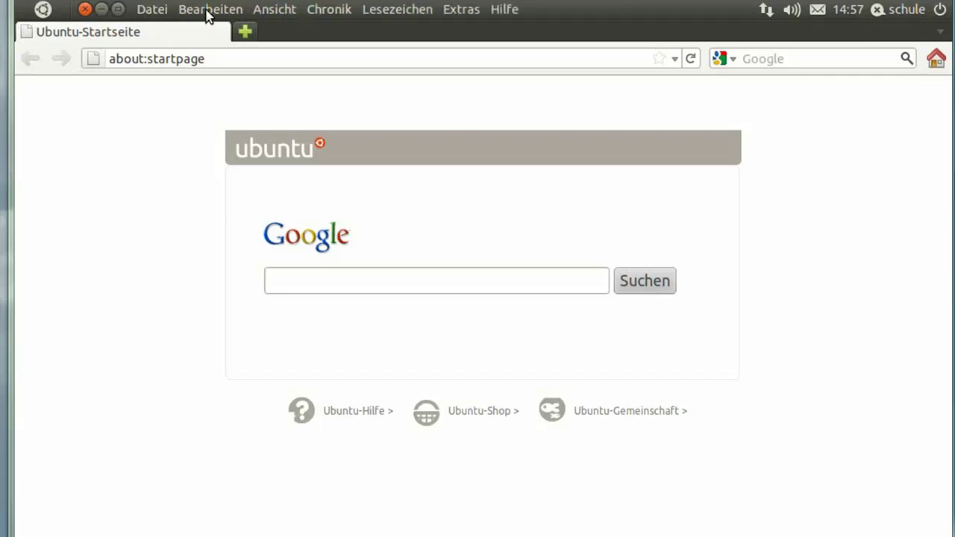
Step: View the Firefox menus from Bearbeiten through Lesezeichen in Ubuntu's global menu bar, then close them
{"action": "left_click", "coordinate": [206, 14]}
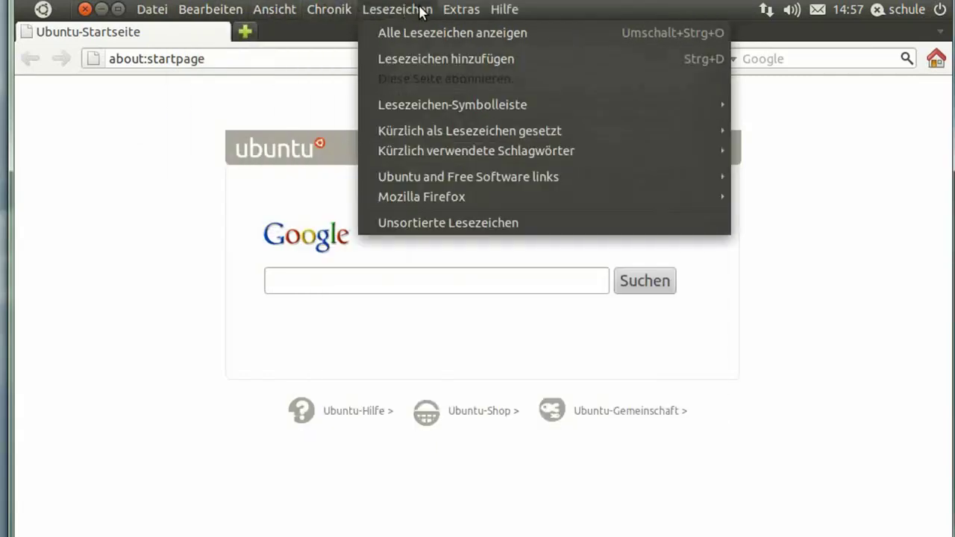
{"action": "mouse_move", "coordinate": [483, 10]}
{"action": "left_click", "coordinate": [122, 38]}
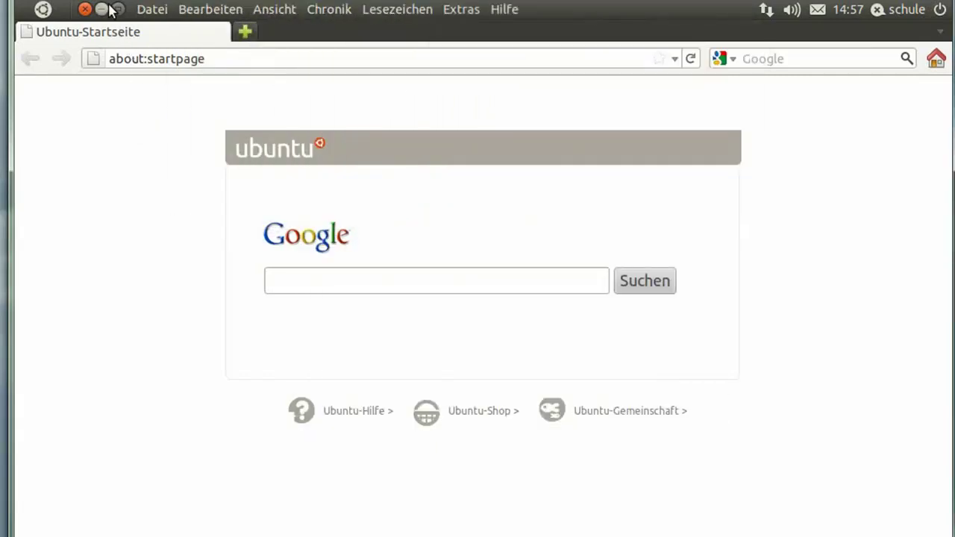
Step: Restore Firefox from full size to a floating window and shift it slightly on the Ubuntu desktop
{"action": "left_click", "coordinate": [118, 9]}
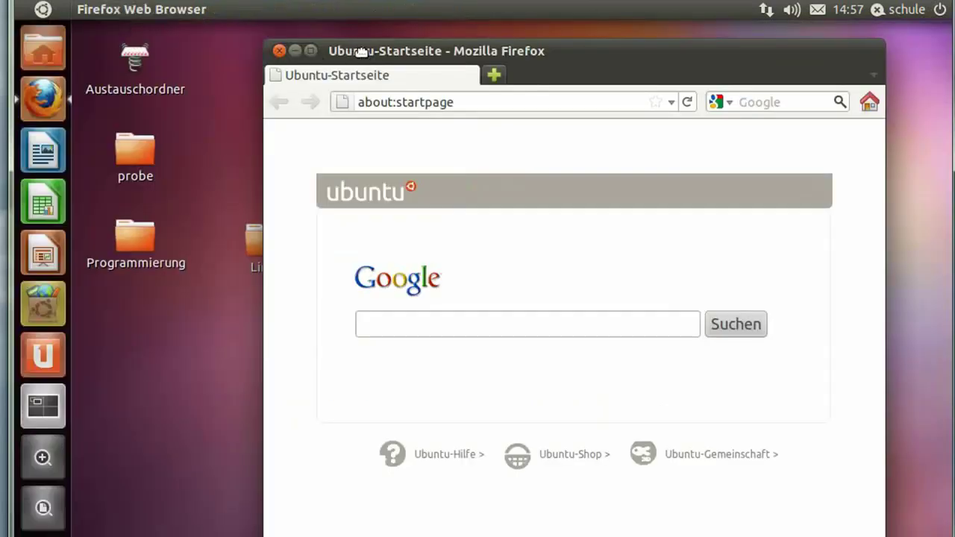
{"action": "left_click_drag", "start_coordinate": [349, 57], "coordinate": [340, 73]}
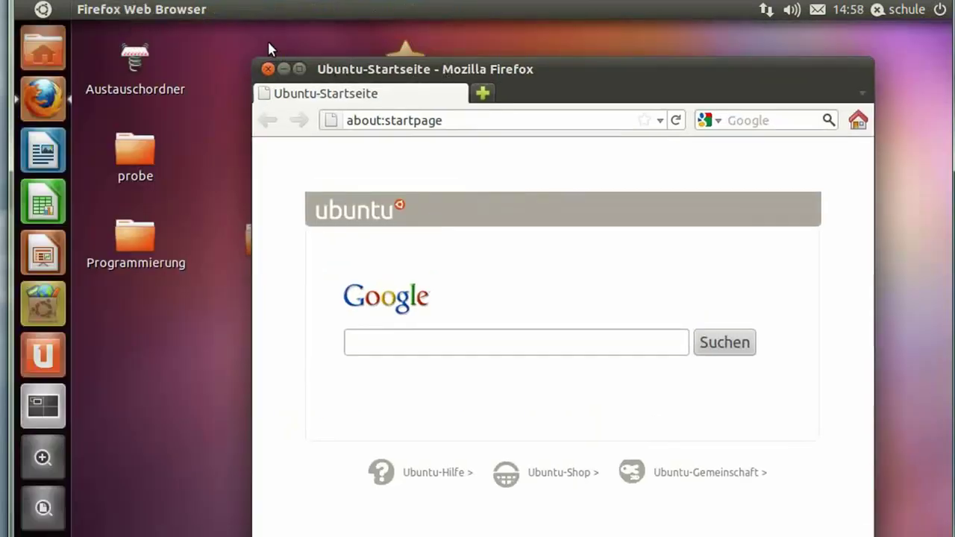
{"action": "mouse_move", "coordinate": [182, 15]}
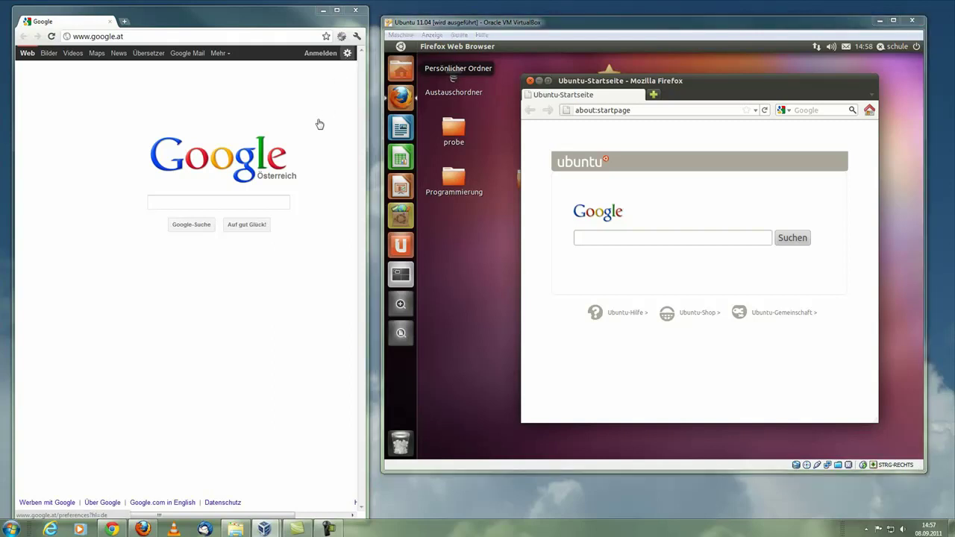
Step: Show the Google Chrome main menu in Windows for comparison, then dismiss it and close Chrome
{"action": "left_click", "coordinate": [356, 36]}
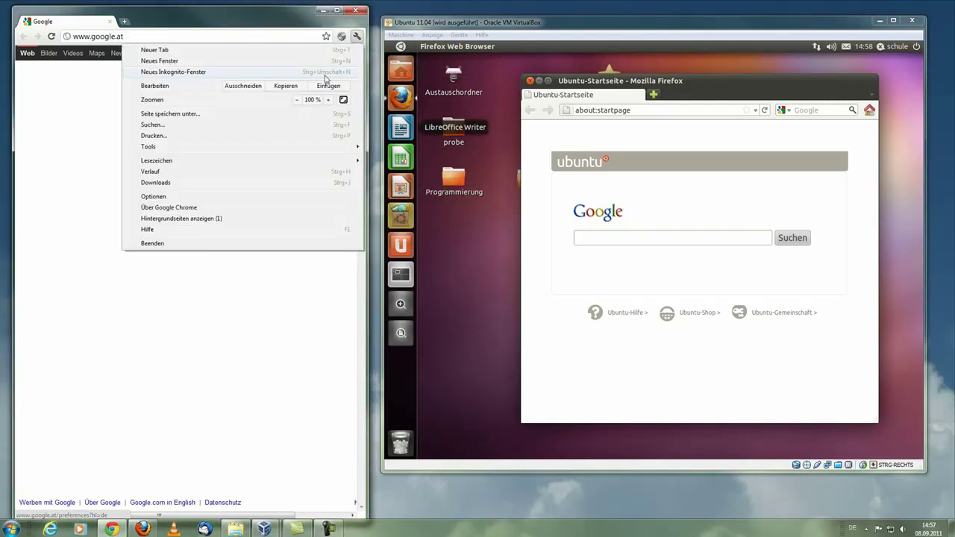
{"action": "left_click", "coordinate": [164, 350]}
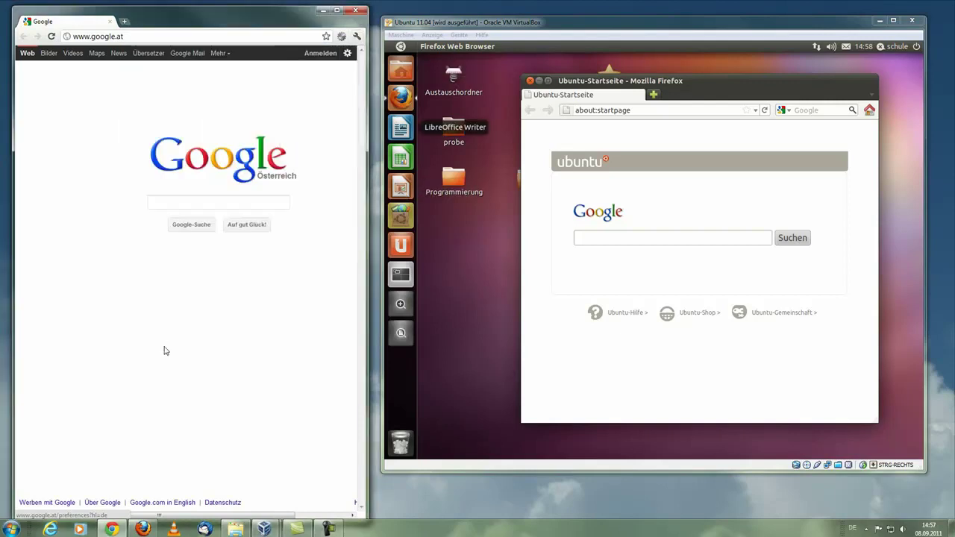
{"action": "left_click", "coordinate": [357, 11]}
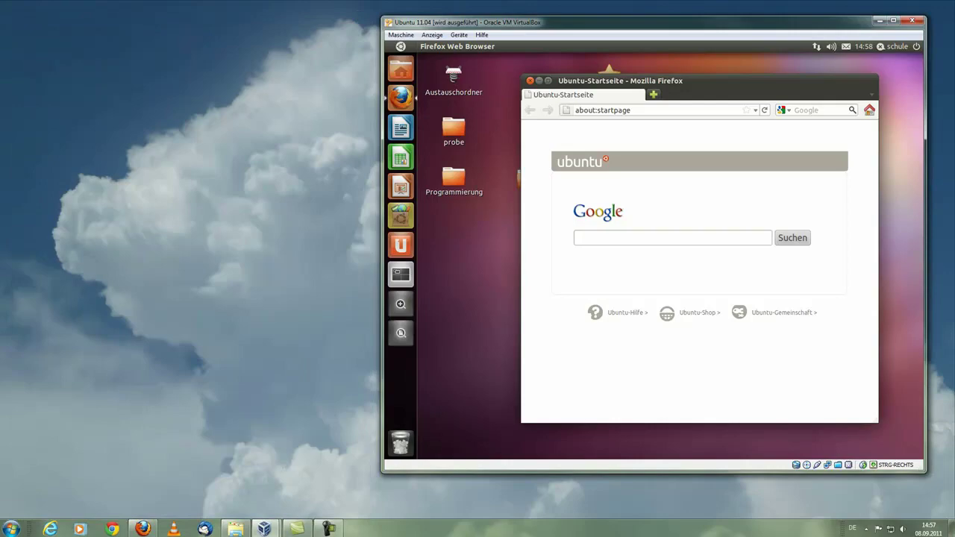
Step: Open Windows-Explorer, then move and narrow its Bibliotheken window to fit beside the virtual machine
{"action": "left_click", "coordinate": [10, 528]}
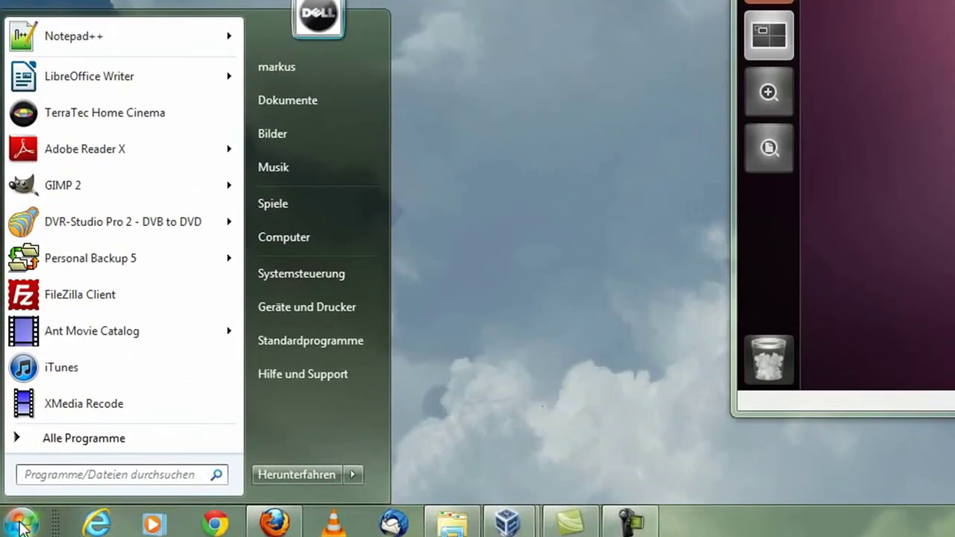
{"action": "right_click", "coordinate": [21, 526]}
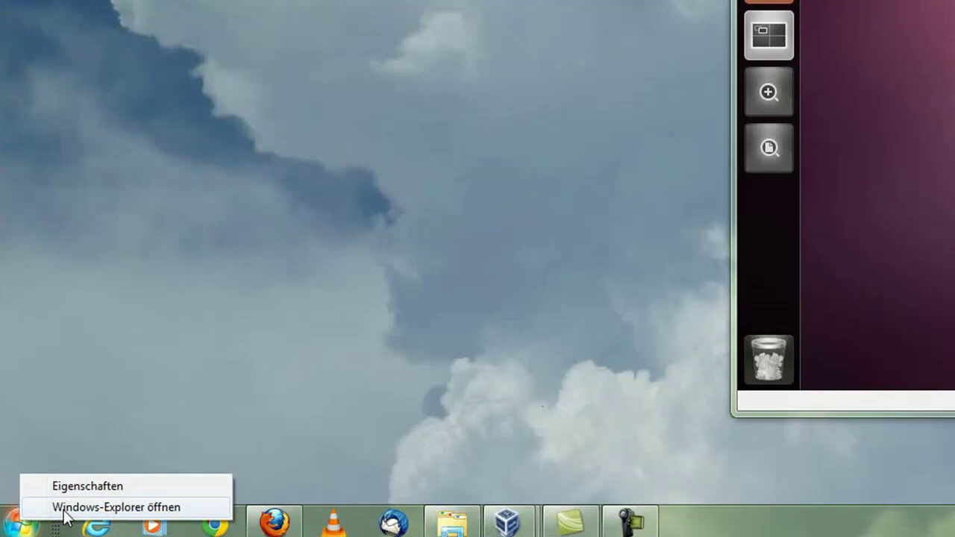
{"action": "left_click", "coordinate": [115, 507]}
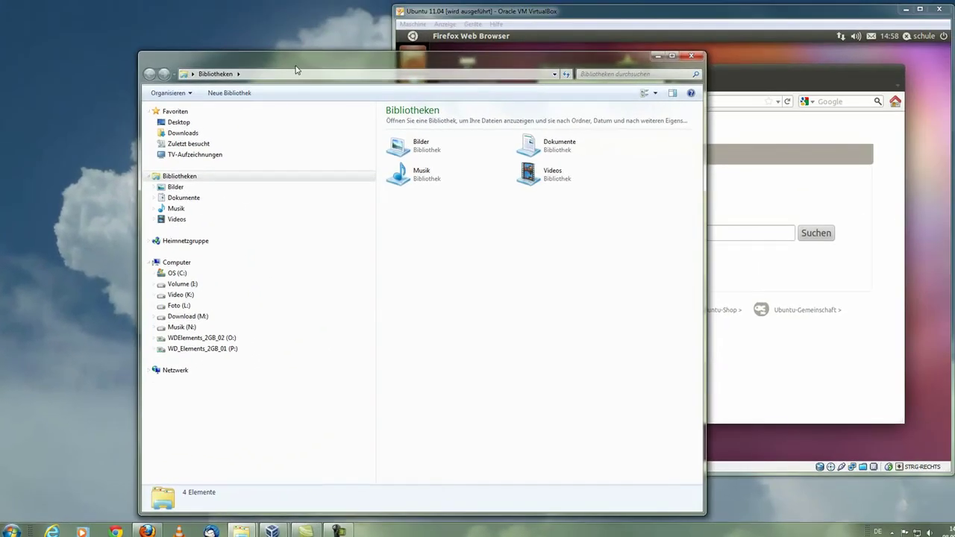
{"action": "left_click_drag", "start_coordinate": [295, 54], "coordinate": [179, 14]}
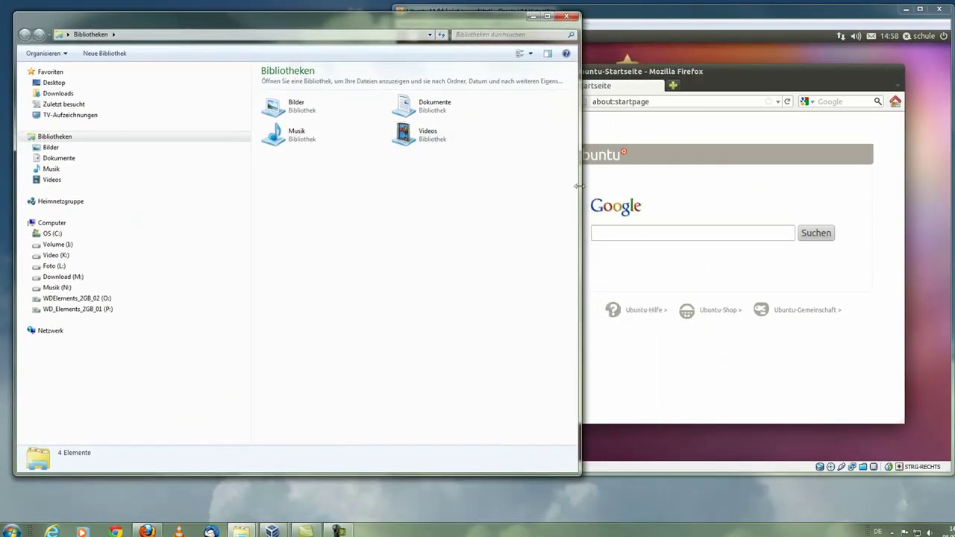
{"action": "left_click_drag", "start_coordinate": [579, 186], "coordinate": [375, 185]}
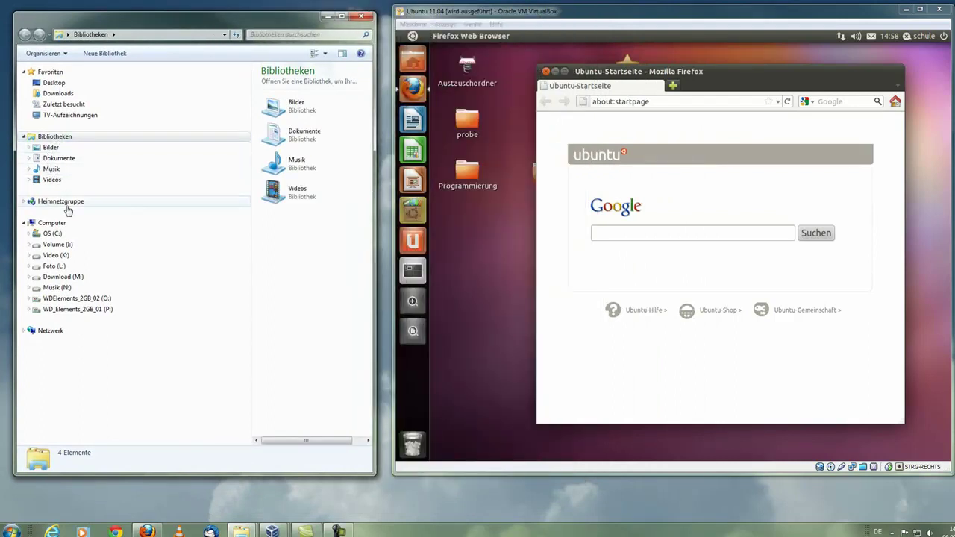
Step: Open Ubuntu's personal folder, expand Dateisystem, home and schule in the tree, and show the Arbeitsfläche folder
{"action": "left_click", "coordinate": [416, 63]}
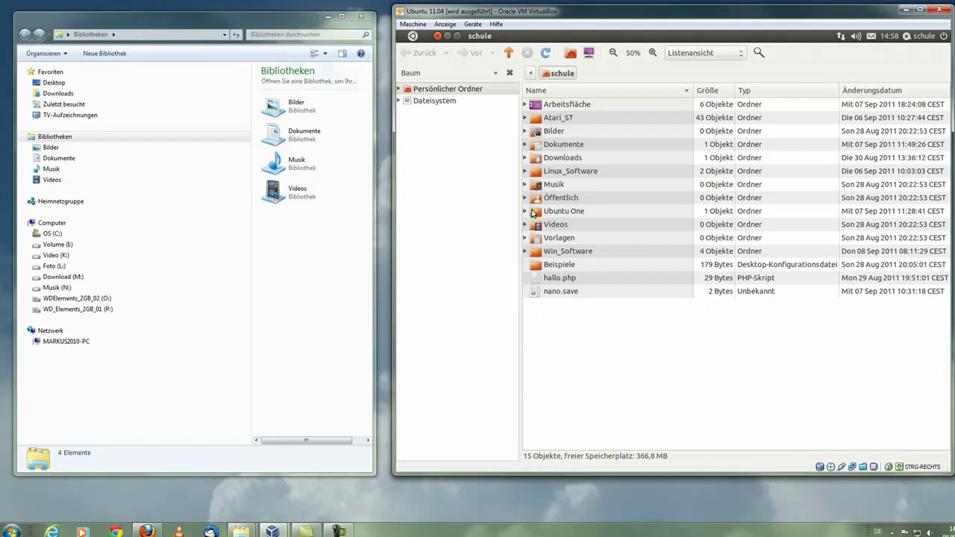
{"action": "left_click", "coordinate": [398, 101]}
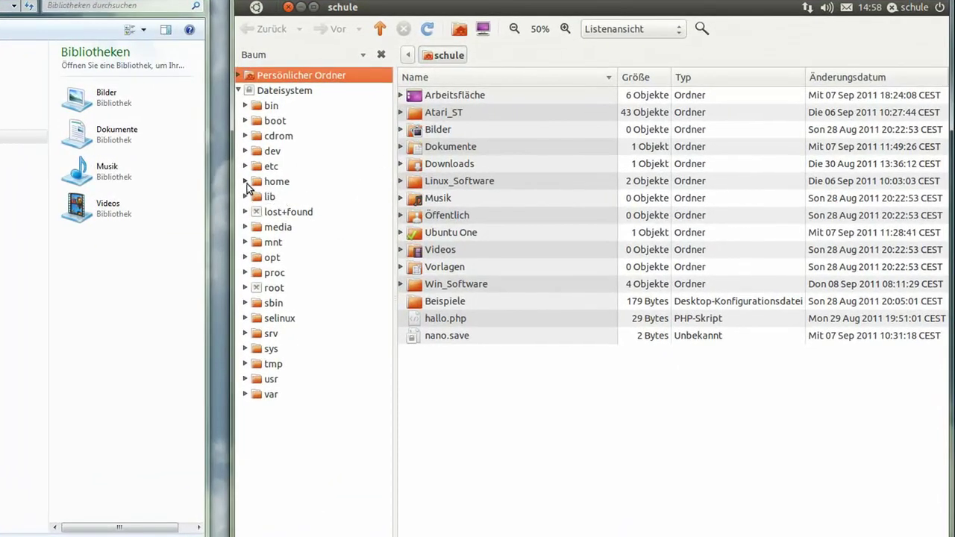
{"action": "left_click", "coordinate": [246, 182]}
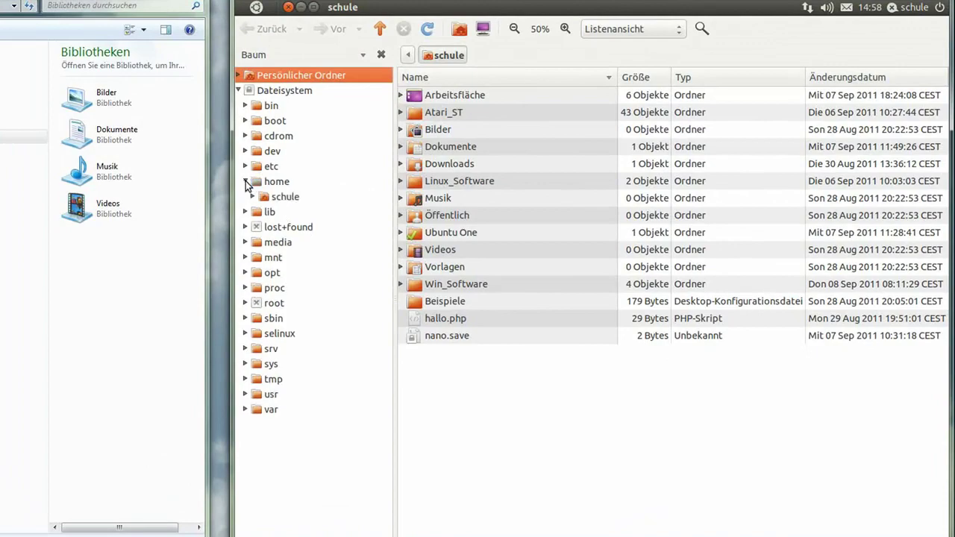
{"action": "left_click", "coordinate": [254, 198]}
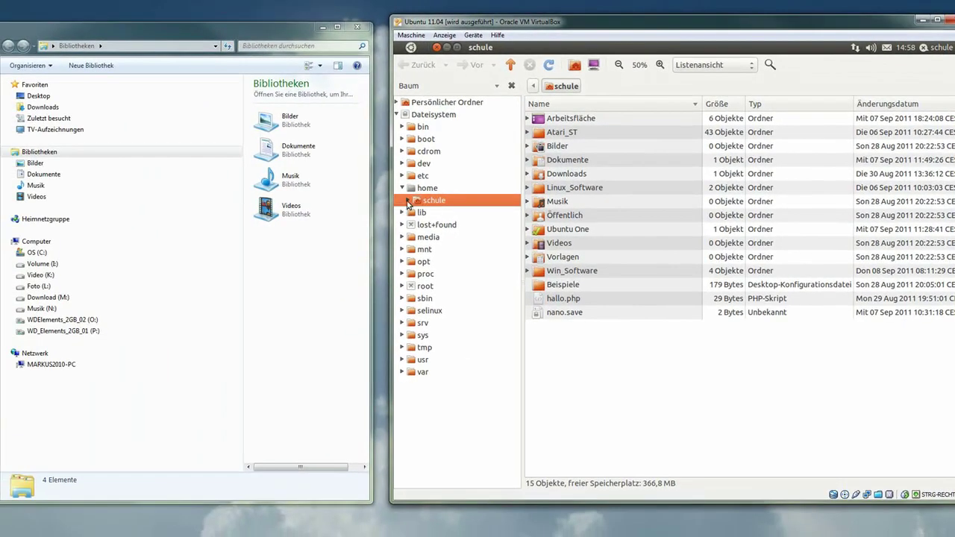
{"action": "left_click", "coordinate": [408, 202]}
{"action": "left_click", "coordinate": [437, 214]}
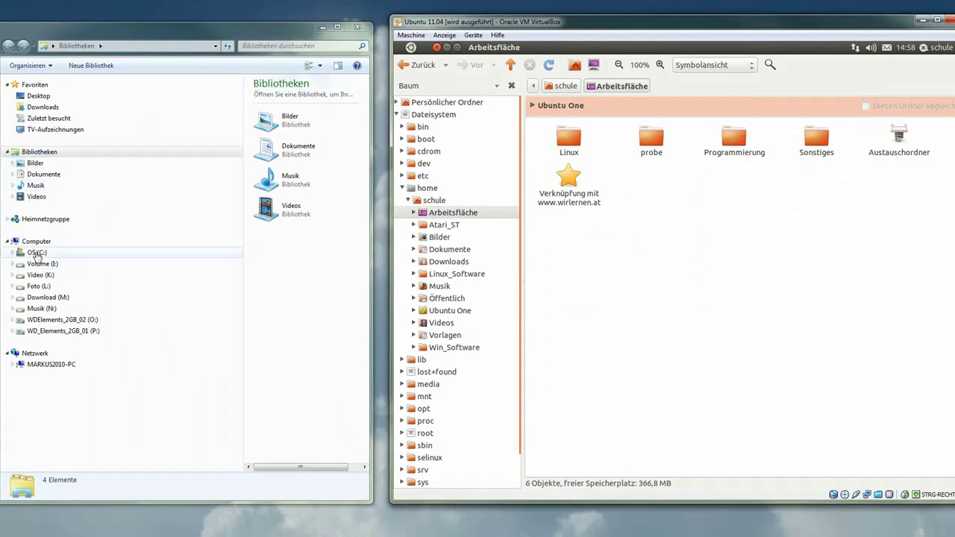
Step: Expand OS (C:) in the Windows-Explorer tree, try to open Dokumente und Einstellungen, and dismiss the resulting dialog
{"action": "left_click", "coordinate": [13, 254]}
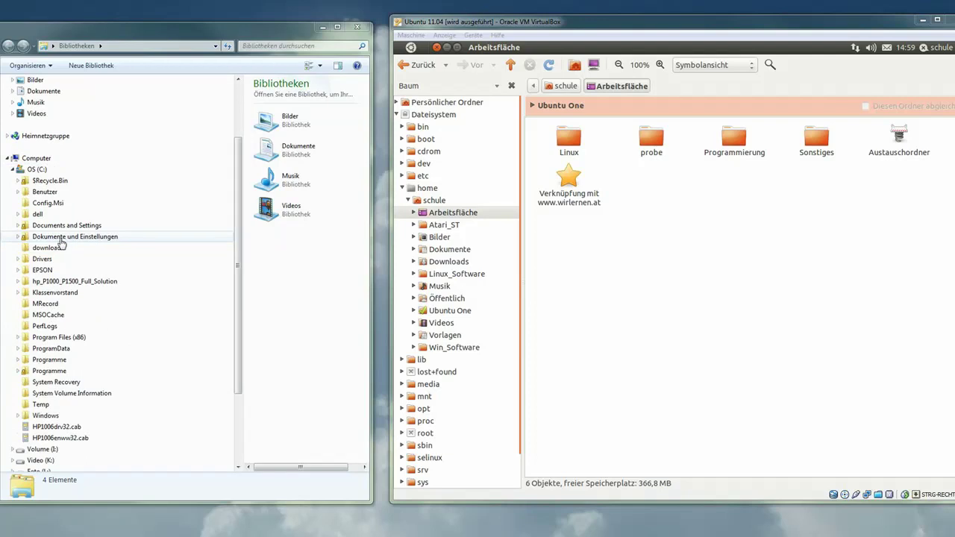
{"action": "left_click", "coordinate": [60, 239]}
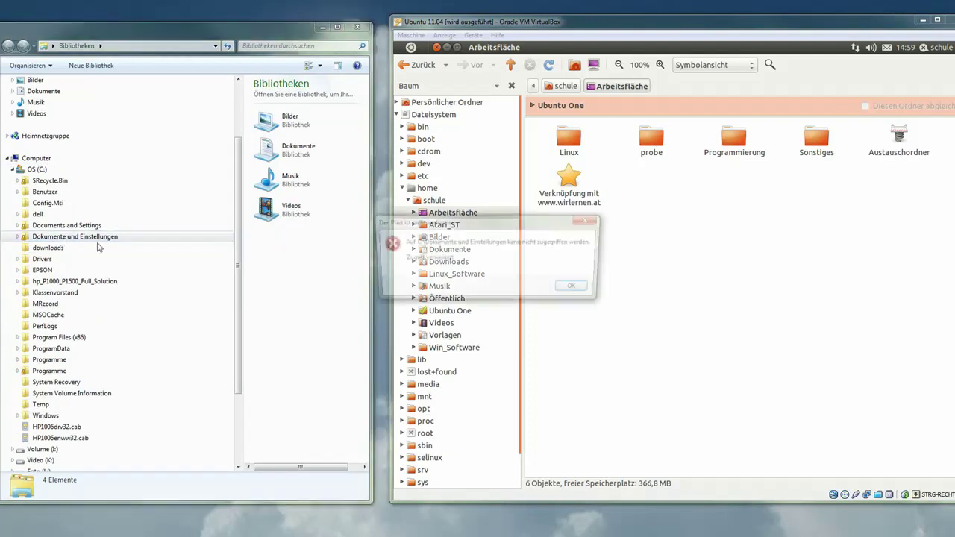
{"action": "left_click", "coordinate": [571, 288]}
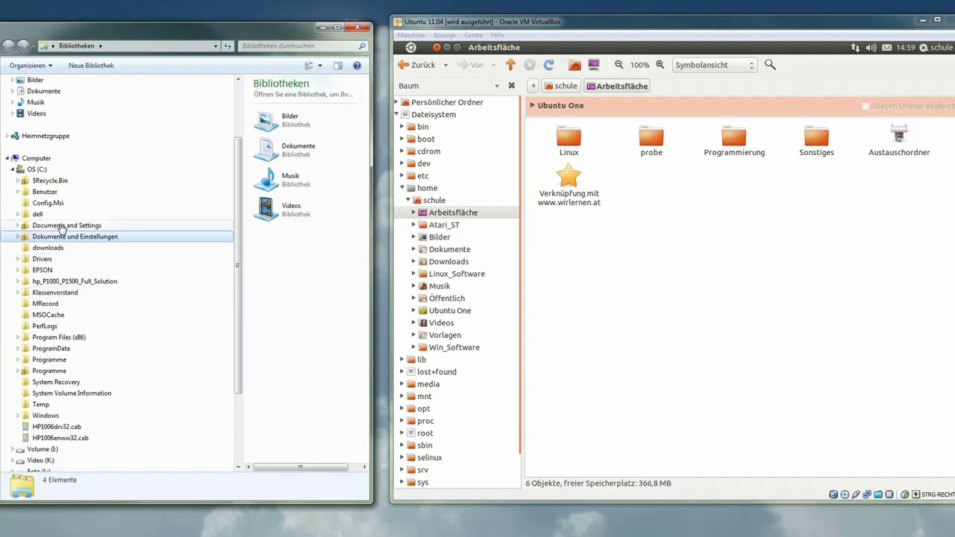
Step: Show the personal user folder under Benutzer in Windows, and view Atari_ST and Arbeitsfläche in the Ubuntu file manager for comparison
{"action": "left_click", "coordinate": [39, 192]}
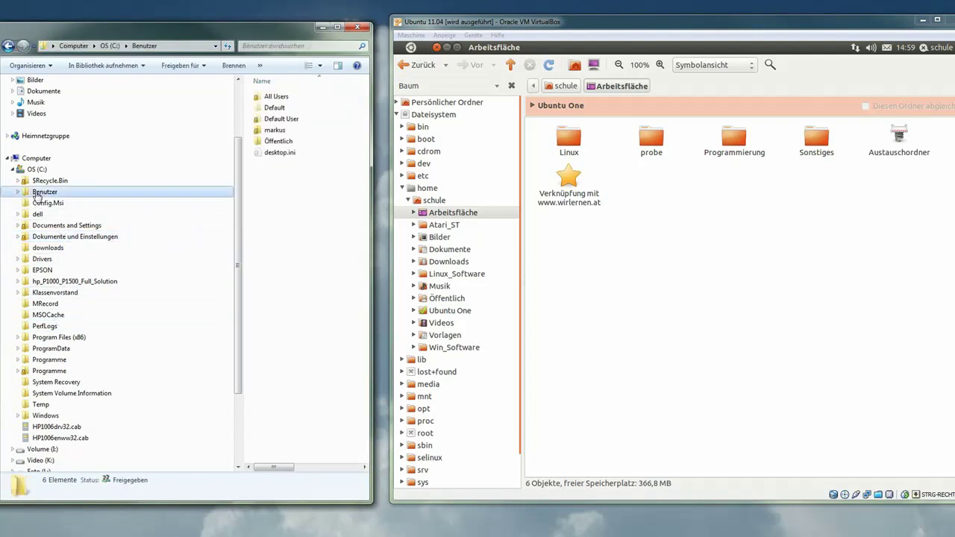
{"action": "left_click", "coordinate": [18, 192]}
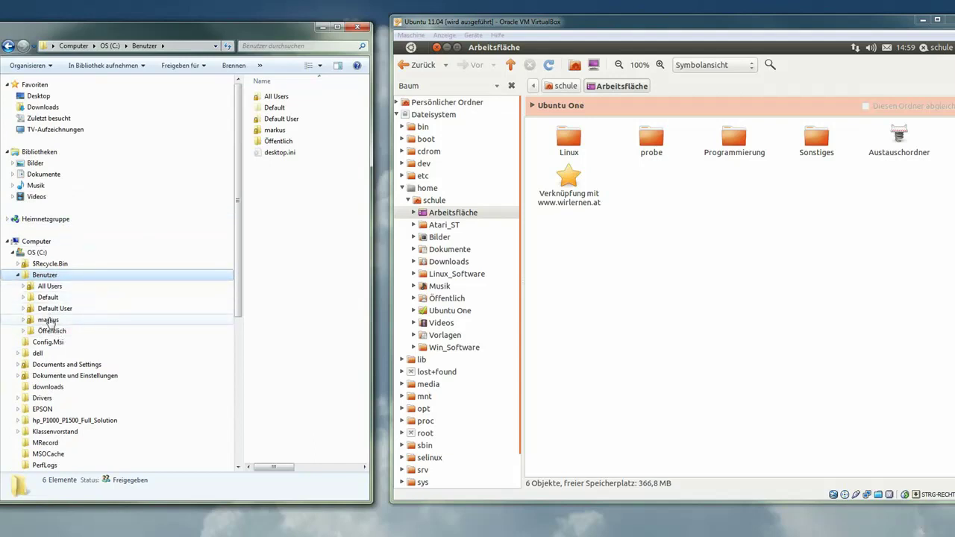
{"action": "left_click", "coordinate": [48, 320]}
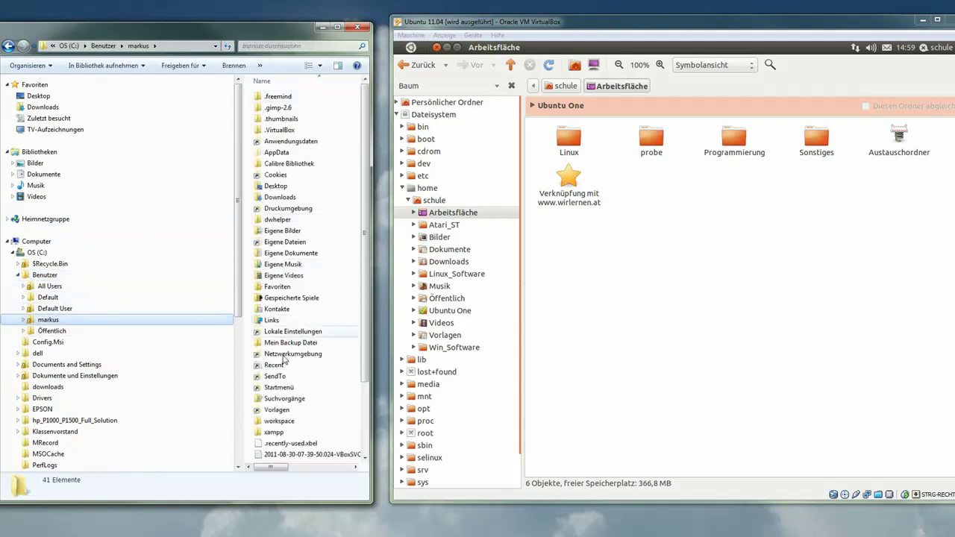
{"action": "left_click", "coordinate": [447, 225]}
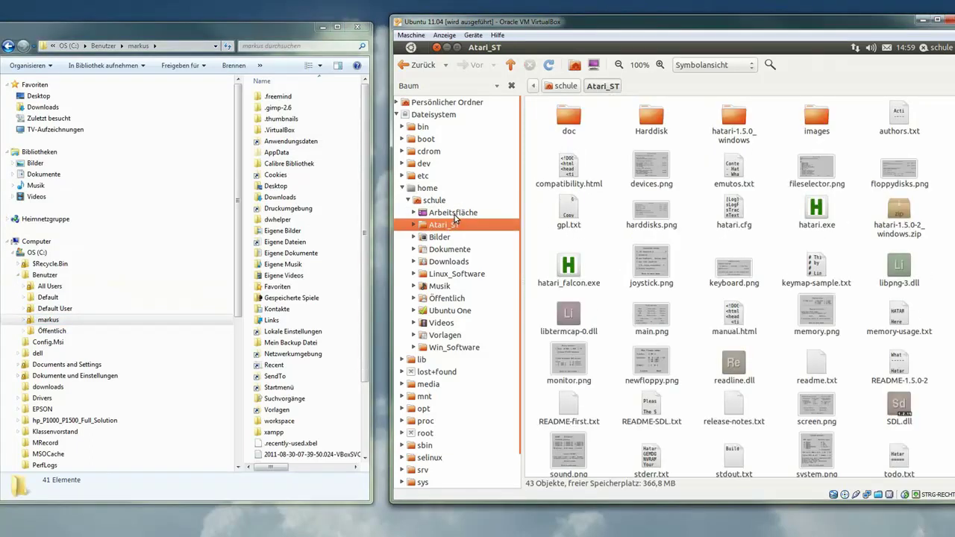
{"action": "left_click", "coordinate": [454, 213]}
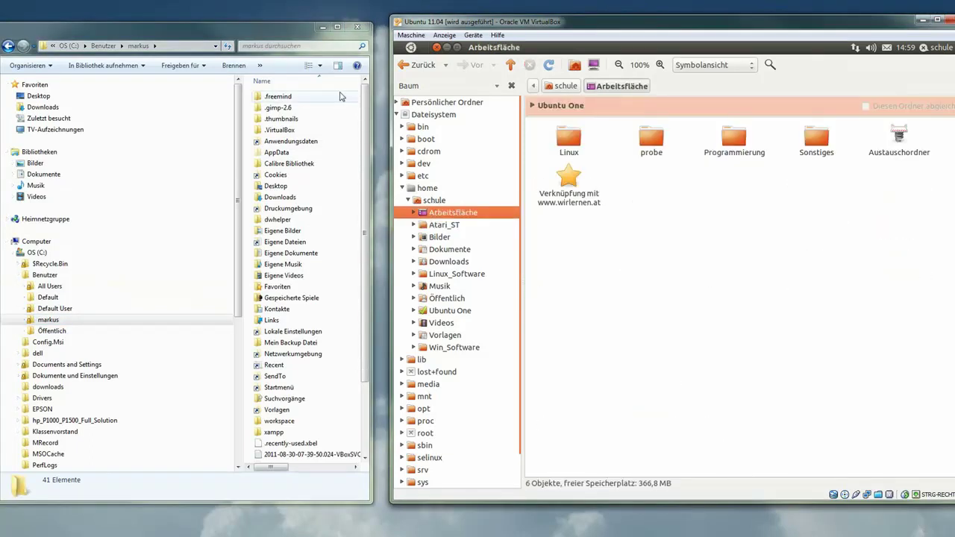
Step: Close Windows-Explorer, the Ubuntu file manager and Firefox so that both desktops are clear
{"action": "left_click", "coordinate": [358, 30]}
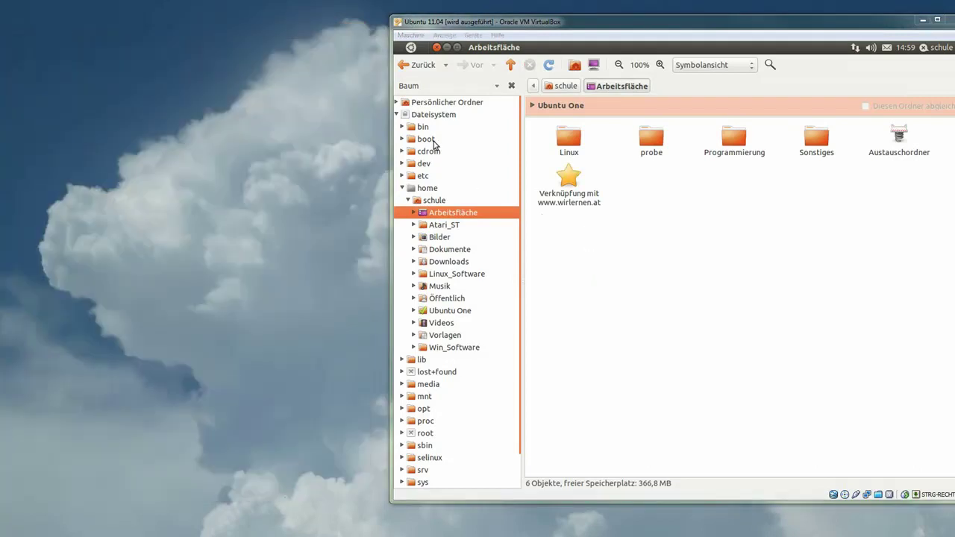
{"action": "left_click", "coordinate": [438, 49]}
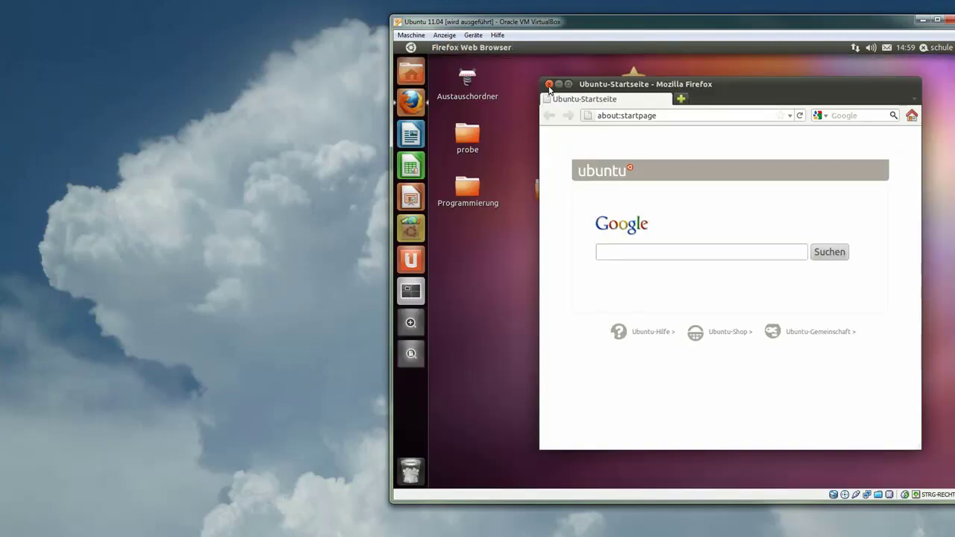
{"action": "left_click", "coordinate": [549, 85]}
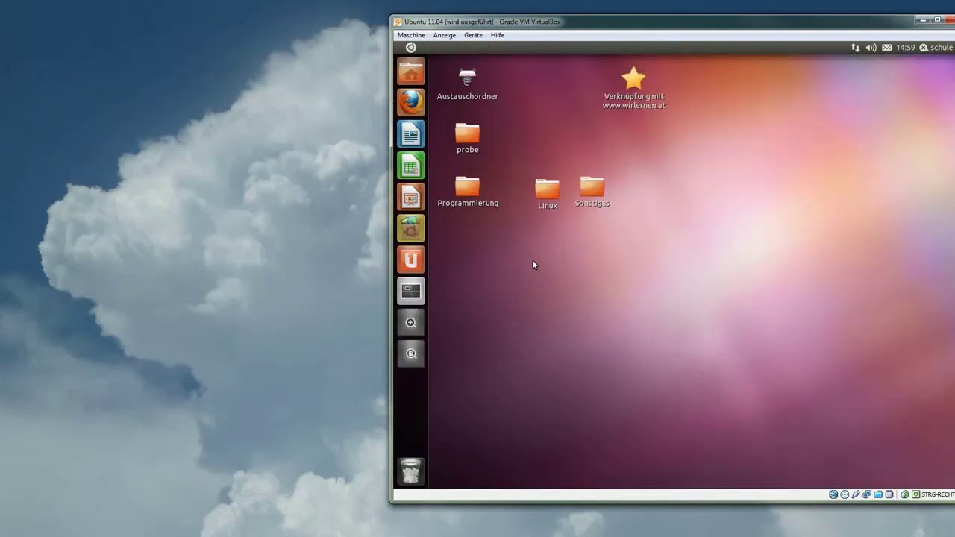
Step: Compare the desktop context menus of Windows, including its Neu entries, and Ubuntu, dismissing both
{"action": "right_click", "coordinate": [240, 234]}
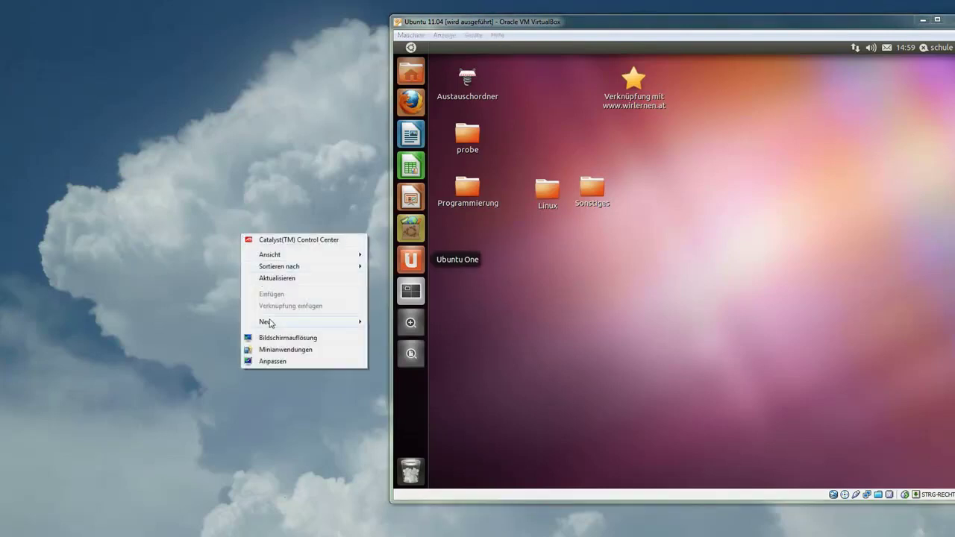
{"action": "mouse_move", "coordinate": [265, 322]}
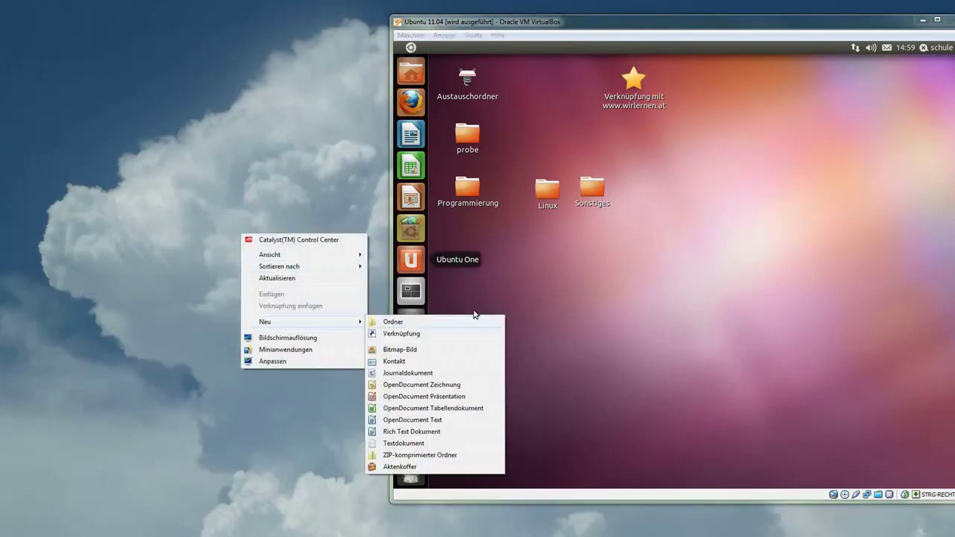
{"action": "left_click", "coordinate": [615, 293]}
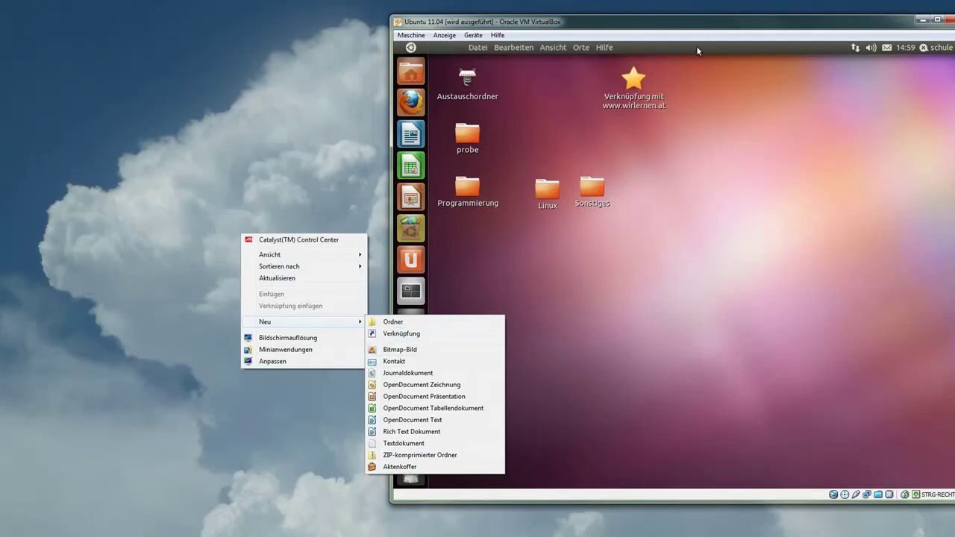
{"action": "left_click", "coordinate": [192, 224]}
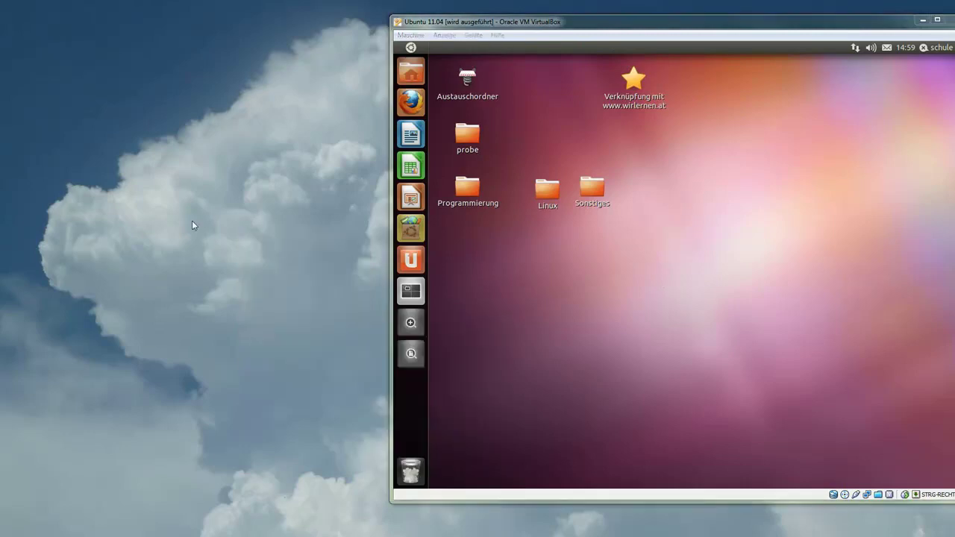
{"action": "right_click", "coordinate": [646, 321]}
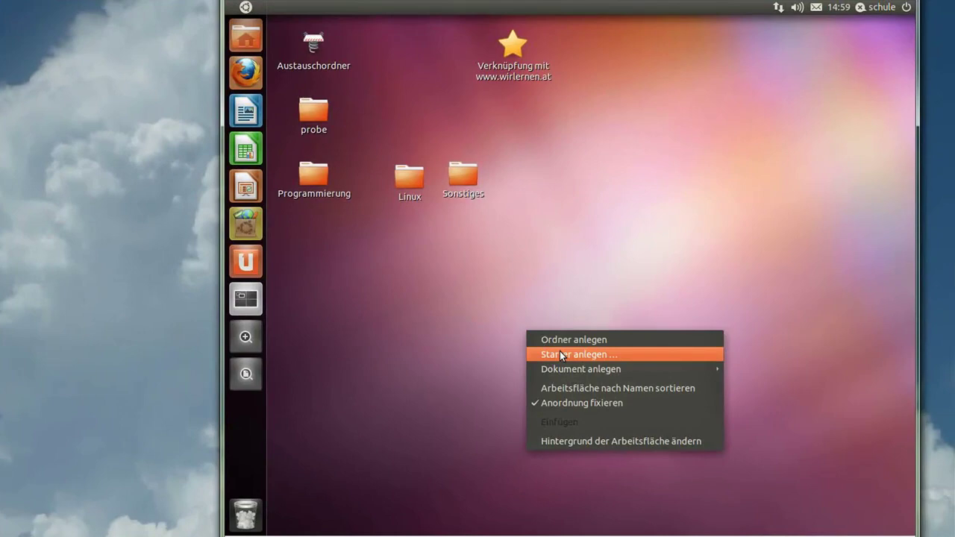
{"action": "left_click", "coordinate": [418, 294]}
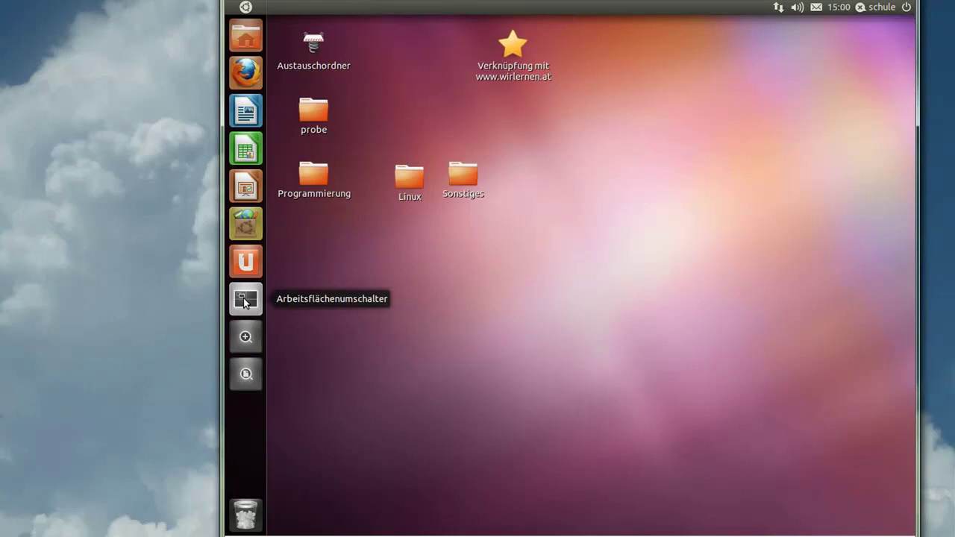
Step: Start LibreOffice Writer in Ubuntu and restore it from full size to a floating window
{"action": "left_click", "coordinate": [249, 113]}
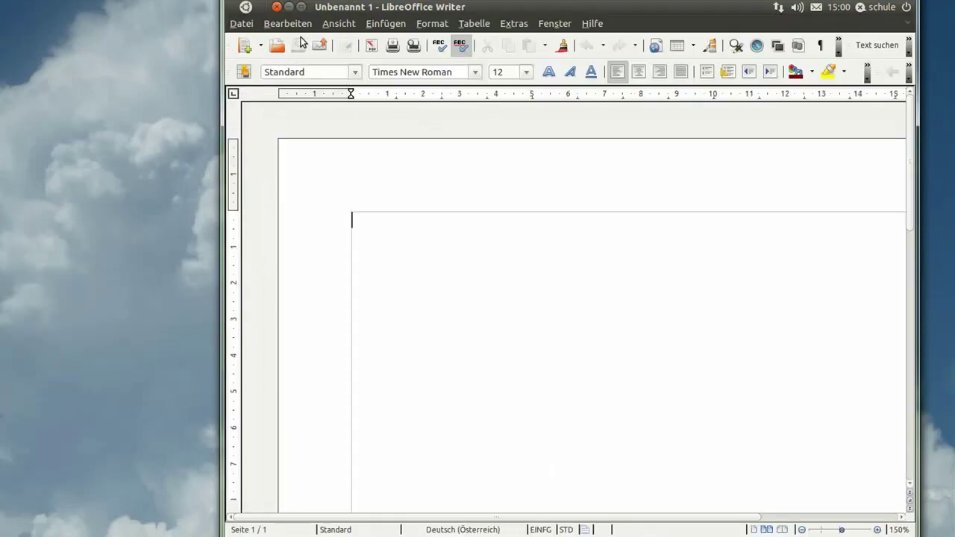
{"action": "left_click", "coordinate": [301, 7]}
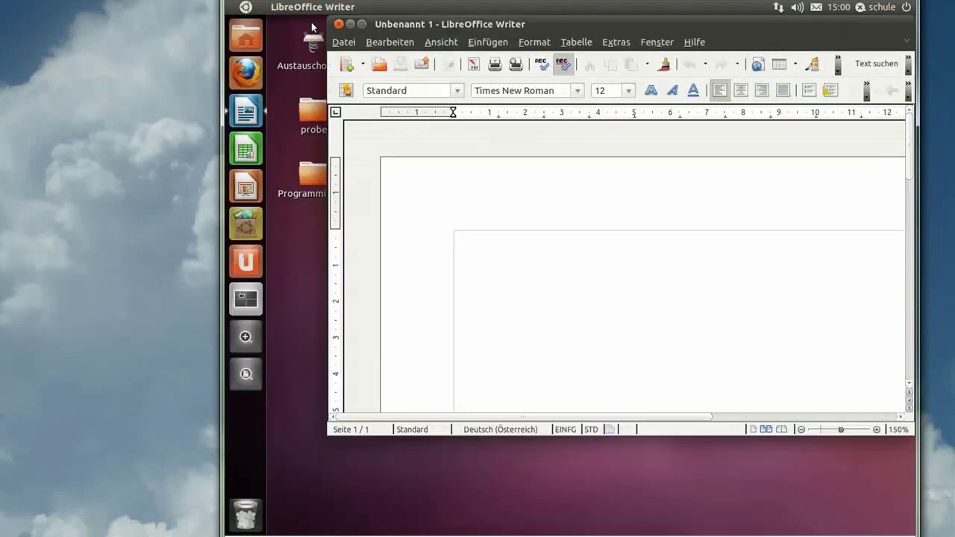
Step: Start LibreOffice Calc on the empty upper-right workspace and restore it to a floating window
{"action": "left_click", "coordinate": [246, 300]}
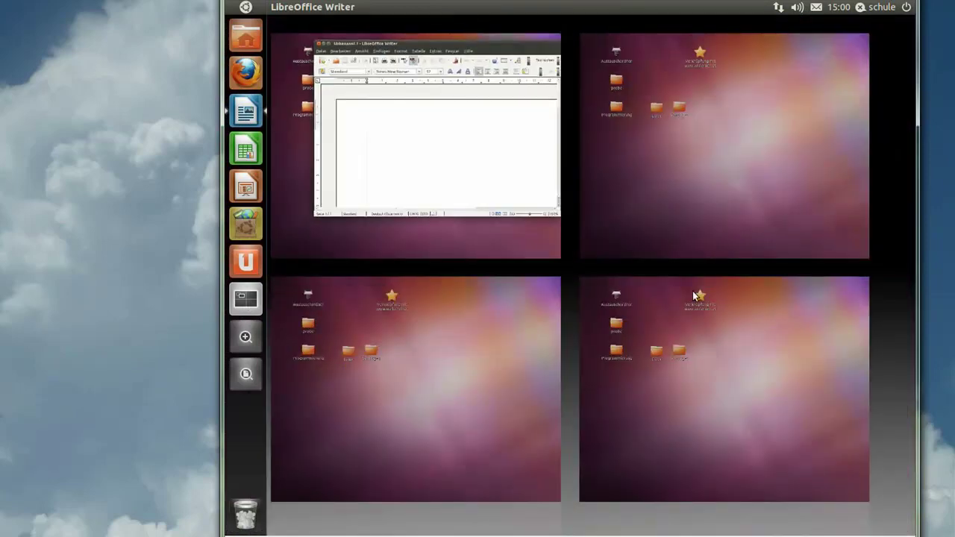
{"action": "left_click", "coordinate": [732, 175]}
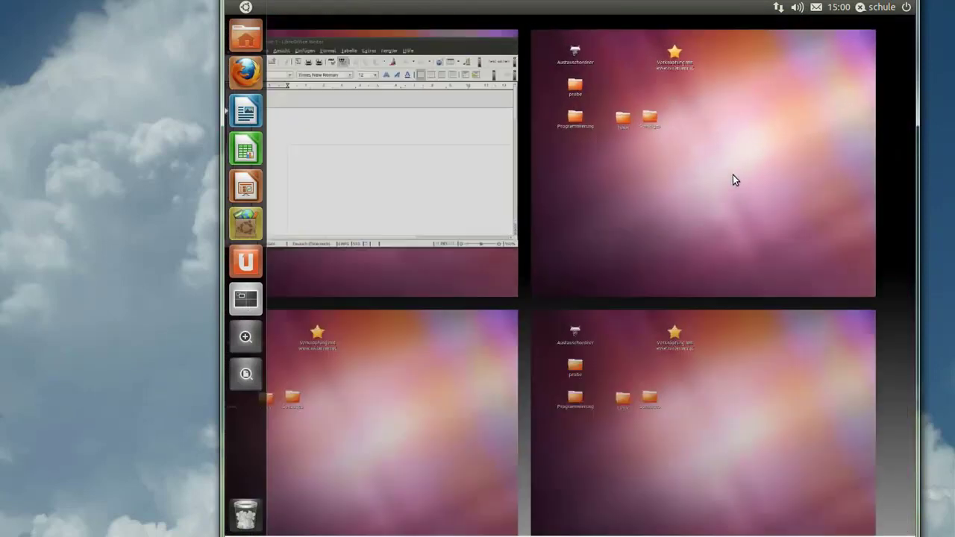
{"action": "left_click", "coordinate": [245, 150]}
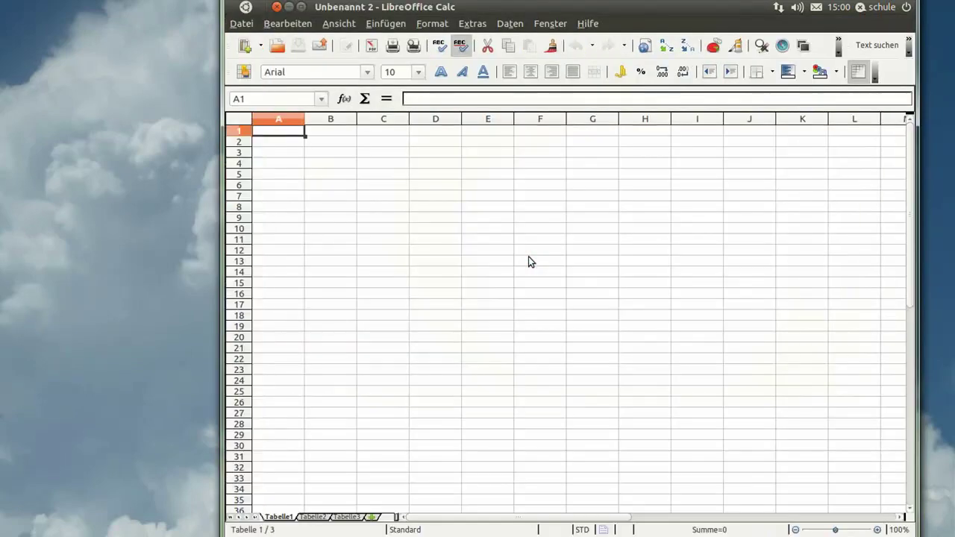
{"action": "left_click", "coordinate": [299, 7]}
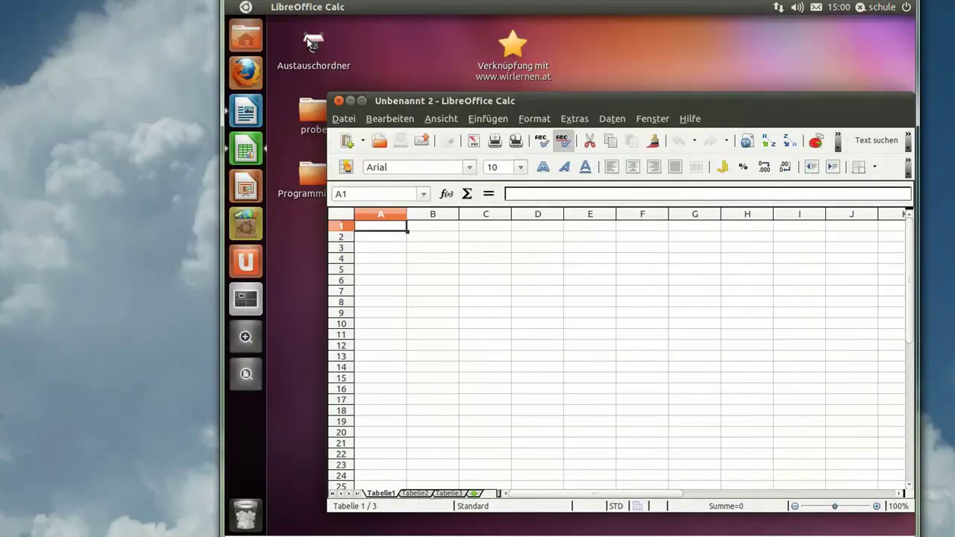
Step: Move the Writer window to the lower-left workspace in the workspace overview and switch to the emptied upper-left workspace
{"action": "left_click", "coordinate": [246, 312]}
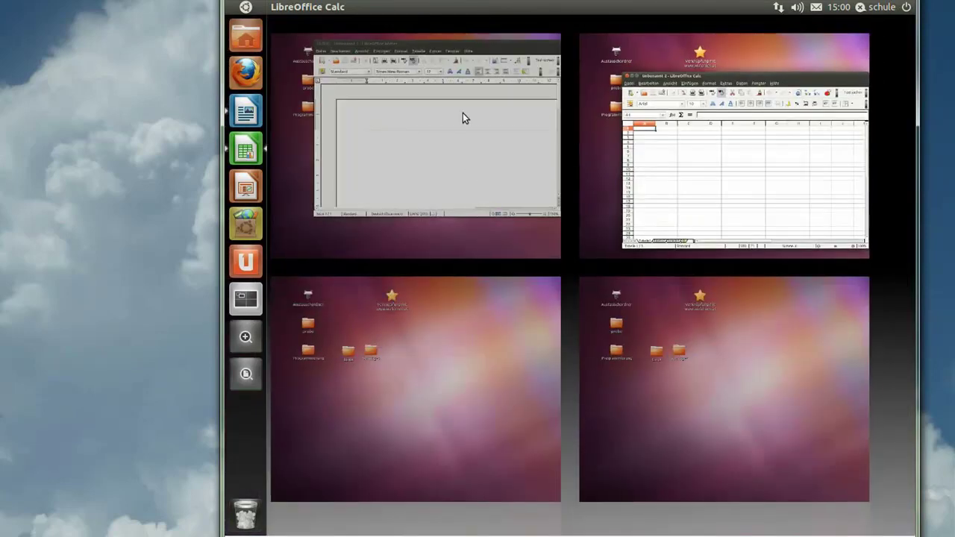
{"action": "left_click_drag", "start_coordinate": [462, 113], "coordinate": [440, 373]}
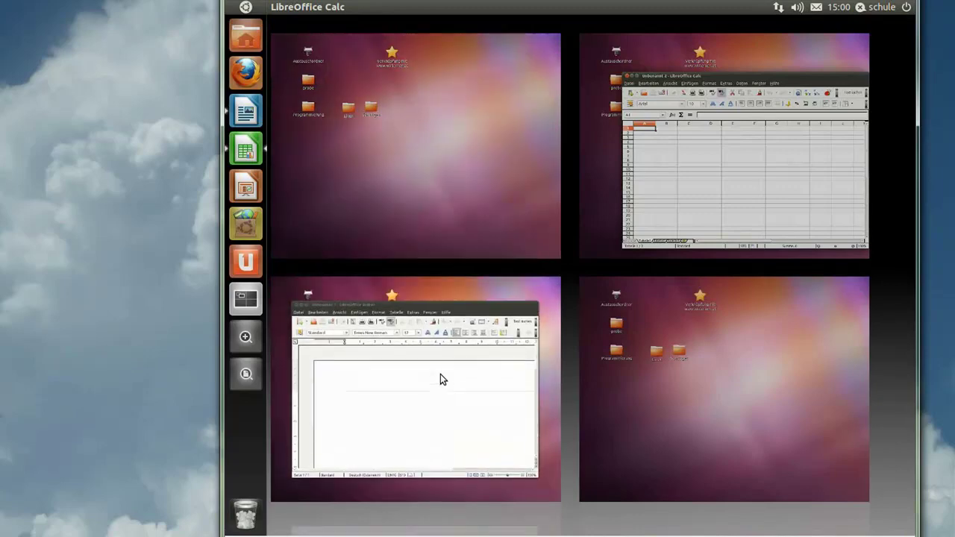
{"action": "left_click", "coordinate": [388, 201]}
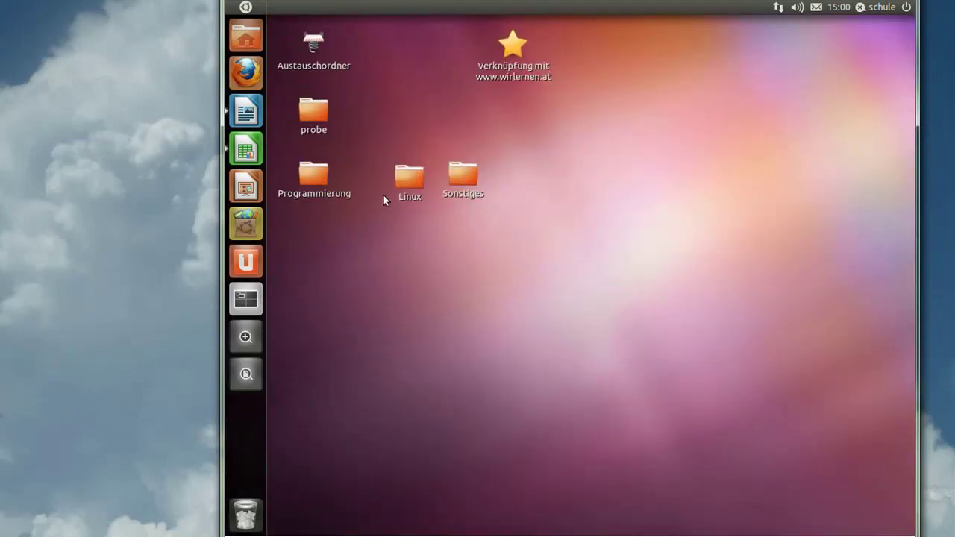
Step: Return to the Writer window on its workspace, maximize it, and restore it to a floating window beside the launcher
{"action": "left_click", "coordinate": [252, 116]}
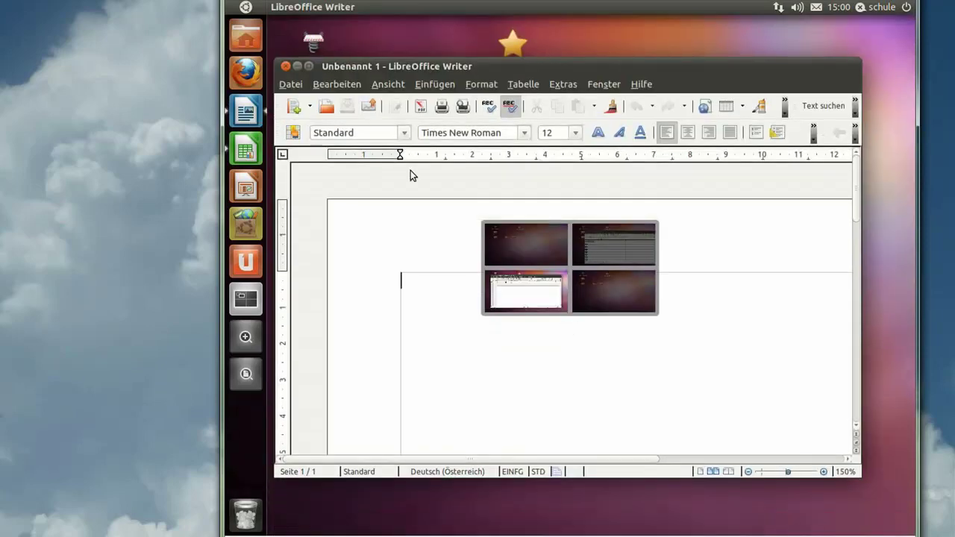
{"action": "left_click_drag", "start_coordinate": [511, 68], "coordinate": [602, 7]}
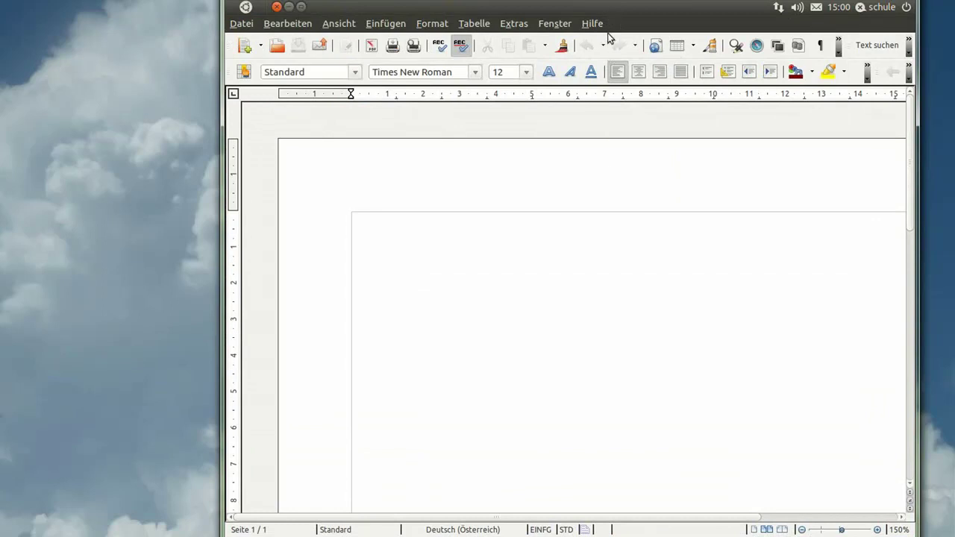
{"action": "double_click", "coordinate": [612, 9]}
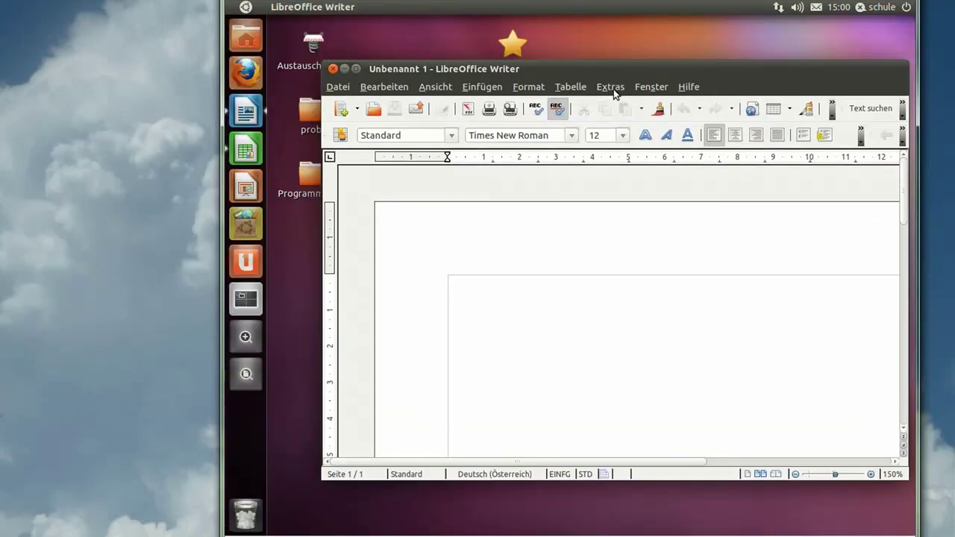
{"action": "left_click_drag", "start_coordinate": [623, 68], "coordinate": [578, 67]}
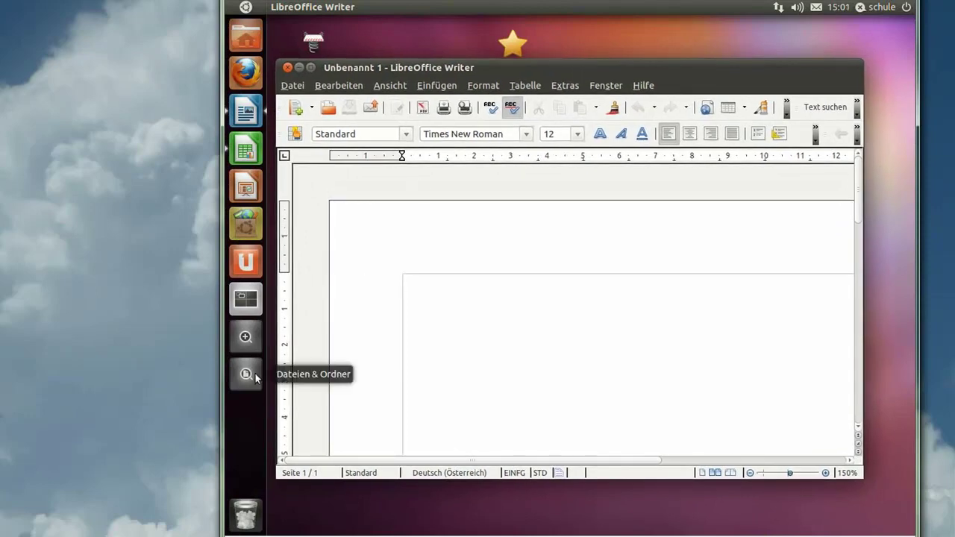
Step: View the application search and the Dateien & Ordner search in turn, dismiss them, and close LibreOffice Writer
{"action": "left_click", "coordinate": [246, 338]}
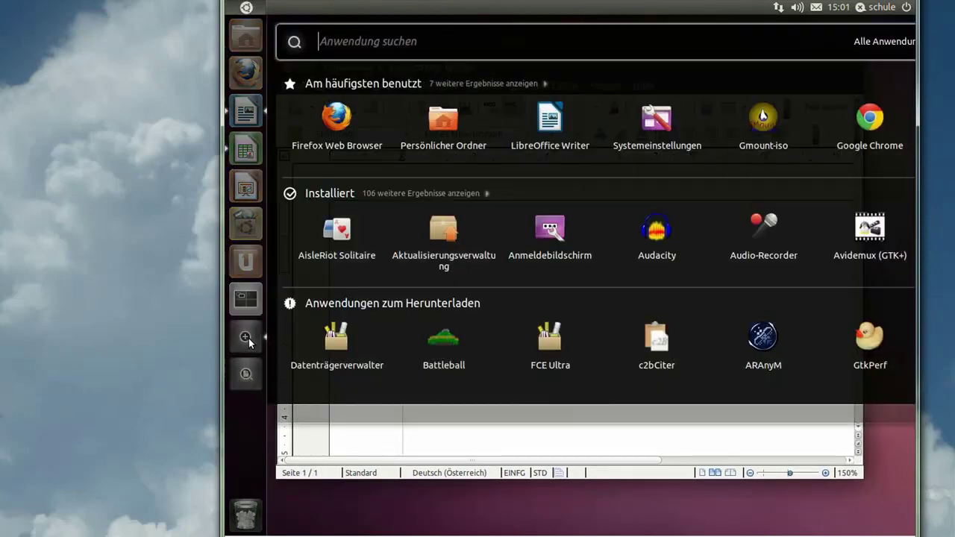
{"action": "left_click", "coordinate": [250, 374]}
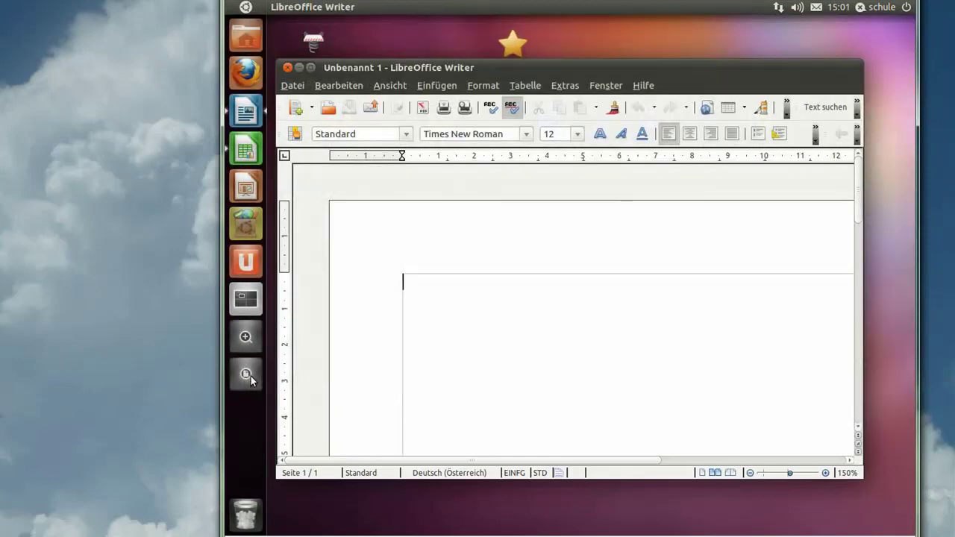
{"action": "left_click", "coordinate": [250, 376]}
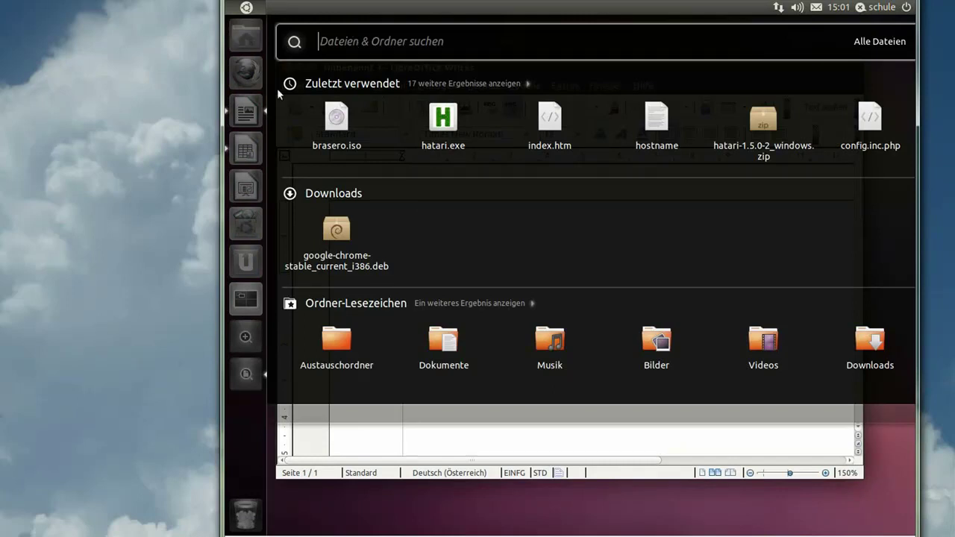
{"action": "left_click", "coordinate": [251, 421]}
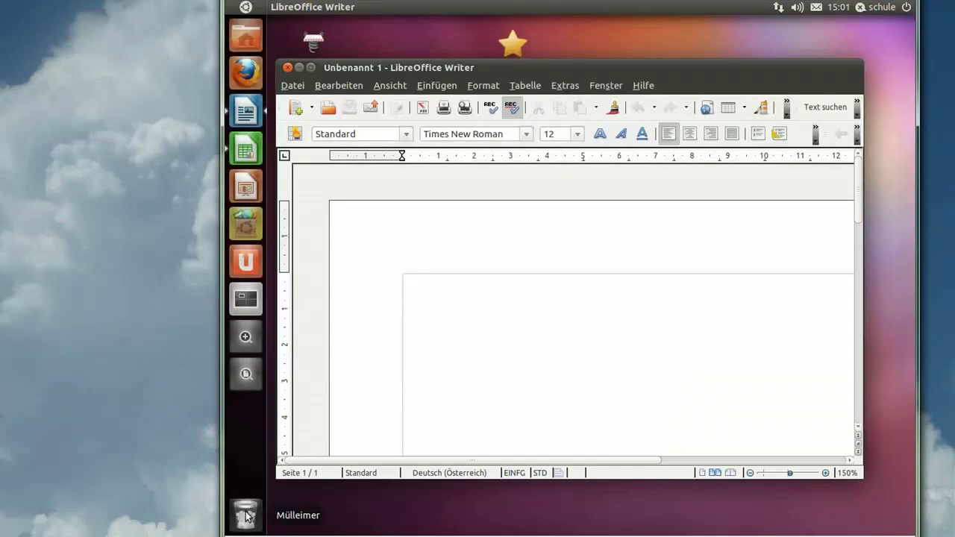
{"action": "left_click", "coordinate": [287, 67]}
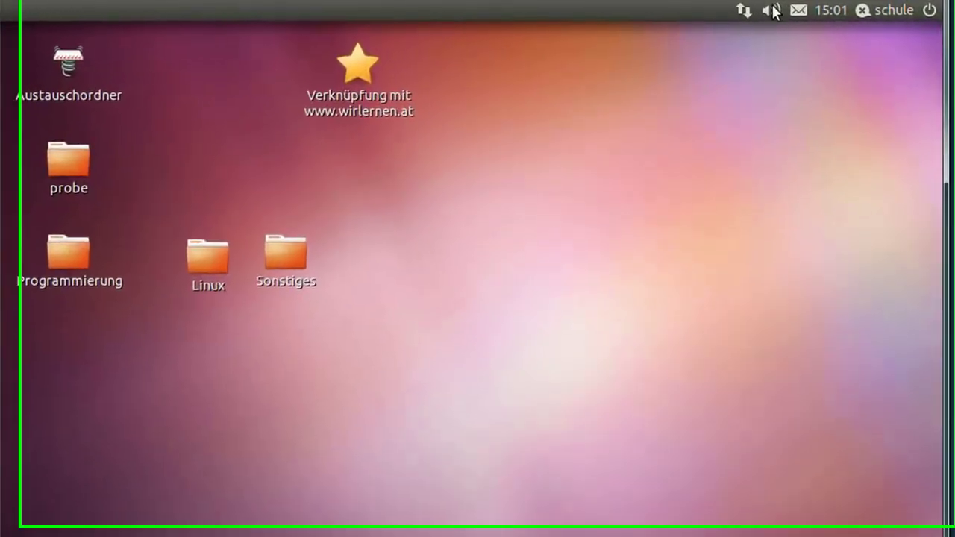
Step: View Ubuntu's session menu and calendar, lower the sound volume slightly, and dismiss the sound menu
{"action": "left_click", "coordinate": [928, 11]}
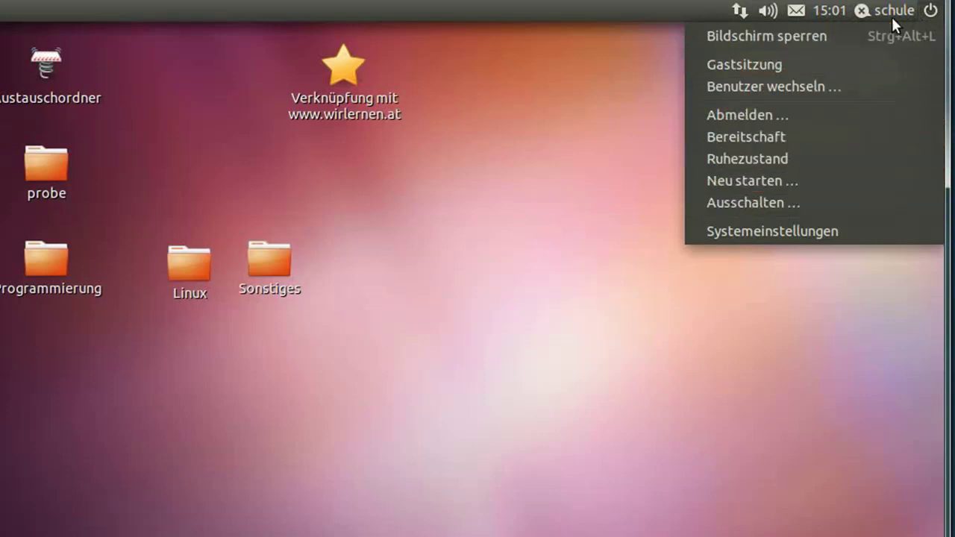
{"action": "mouse_move", "coordinate": [822, 13]}
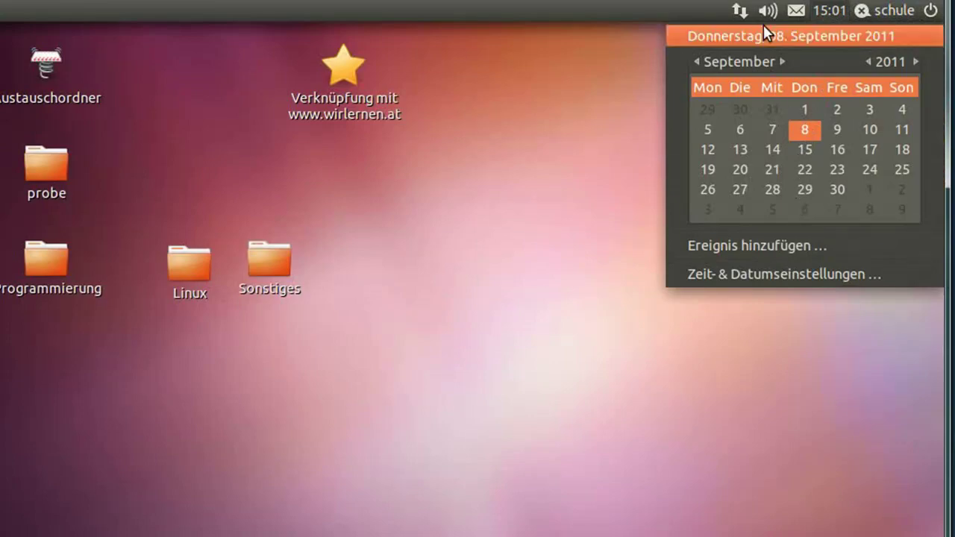
{"action": "mouse_move", "coordinate": [763, 15]}
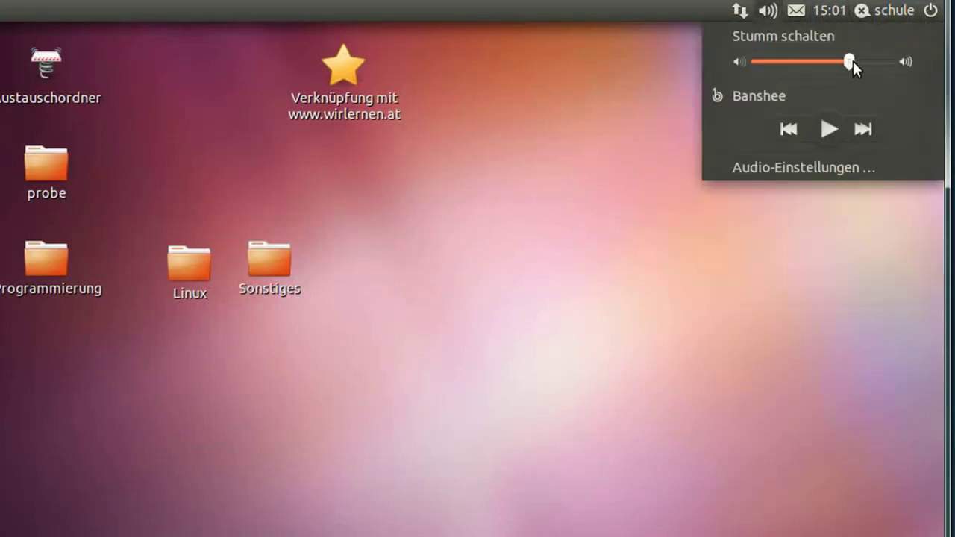
{"action": "left_click_drag", "start_coordinate": [853, 63], "coordinate": [831, 62]}
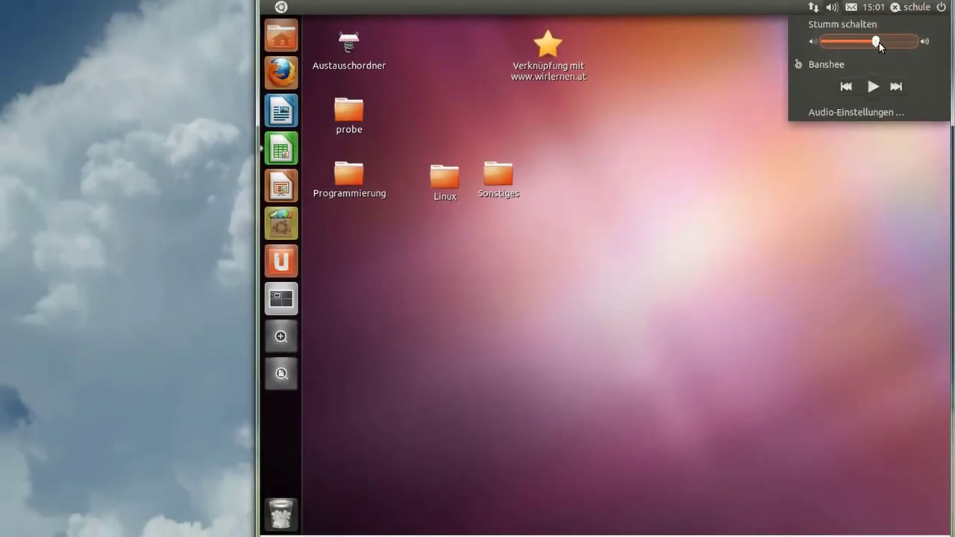
{"action": "left_click", "coordinate": [729, 193]}
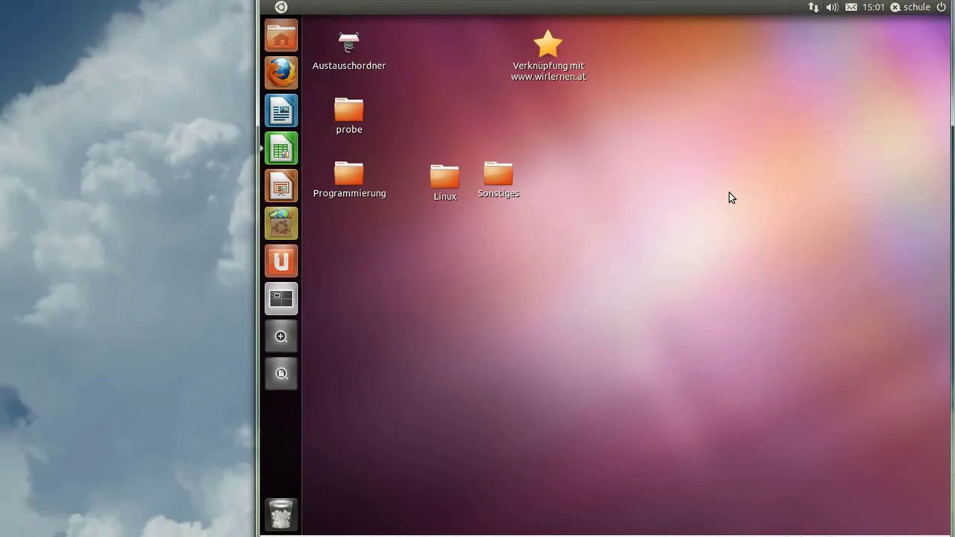